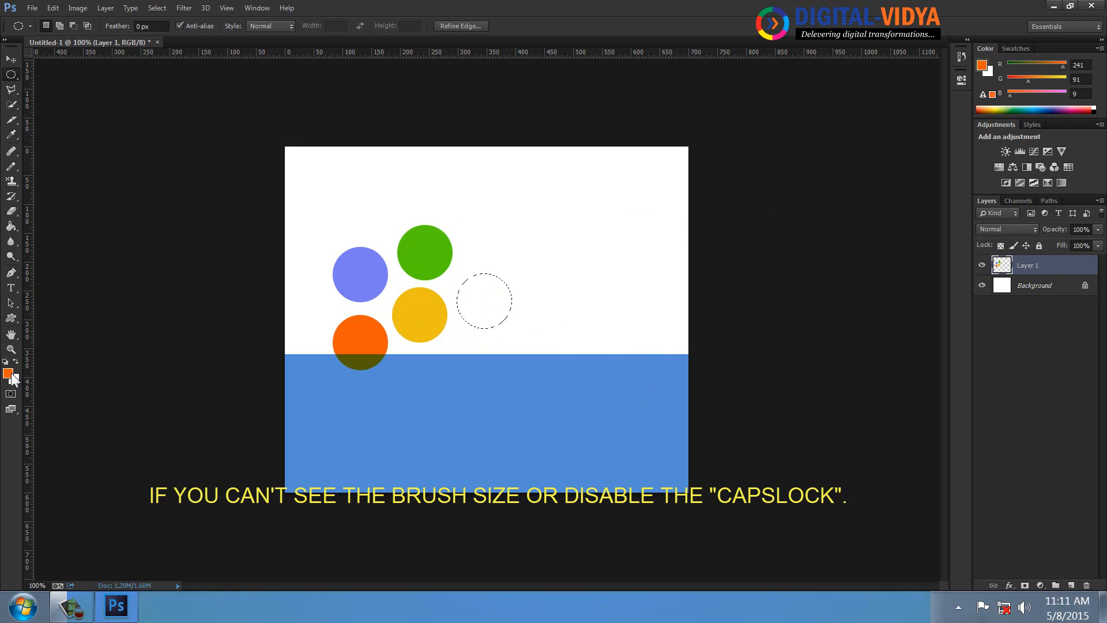
- Fill the empty circular selection with dark grey (R 86, G 81, B 78) and deselect it
click(9, 373)
click(470, 360)
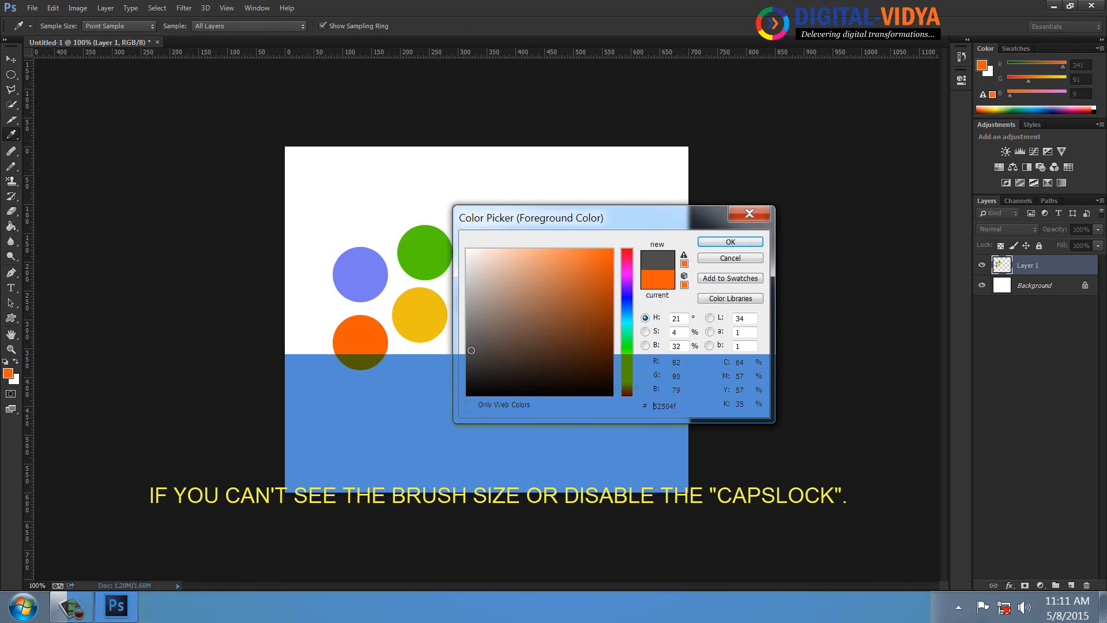
click(479, 345)
click(730, 241)
key(alt+BackSpace)
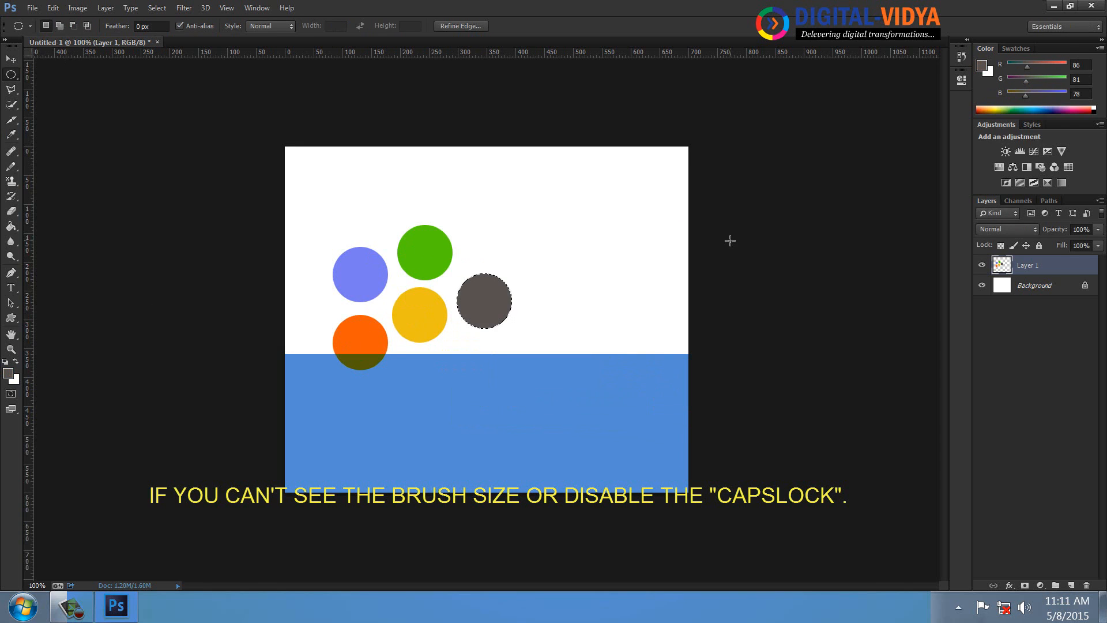
key(ctrl+d)
- Rename Layer 1, which holds the coloured circles, as bEFORE
click(10, 59)
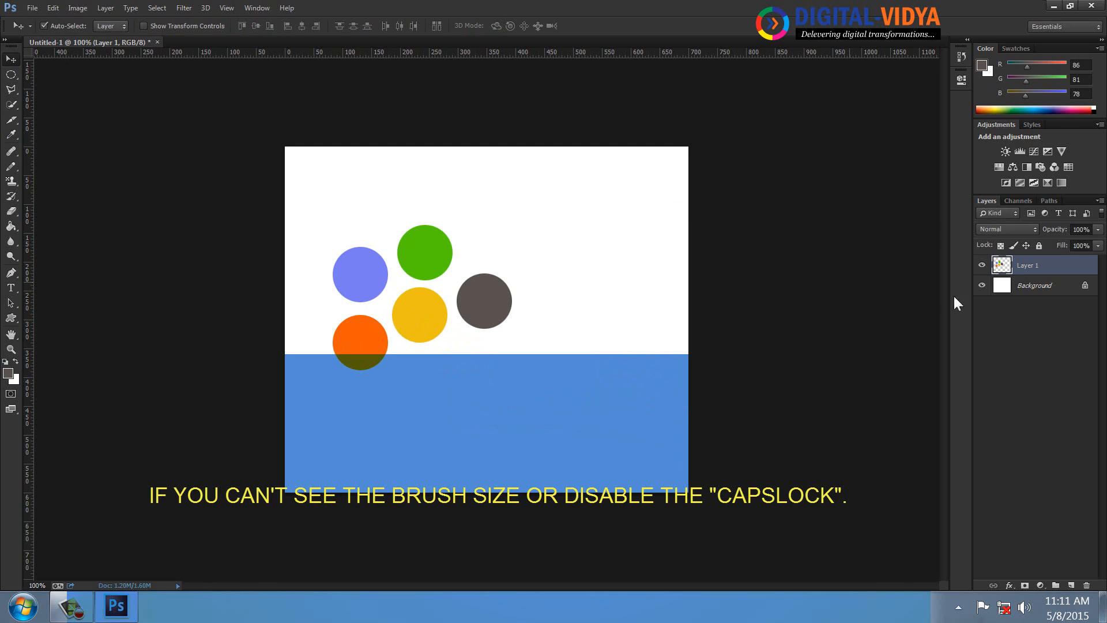
double_click(1027, 266)
key(Return)
- Duplicate the circles layer, placing the original in the canvas's upper-left corner and the copy just below the centre
alt+drag(482, 309, 660, 431)
drag(473, 302, 432, 216)
drag(587, 374, 504, 312)
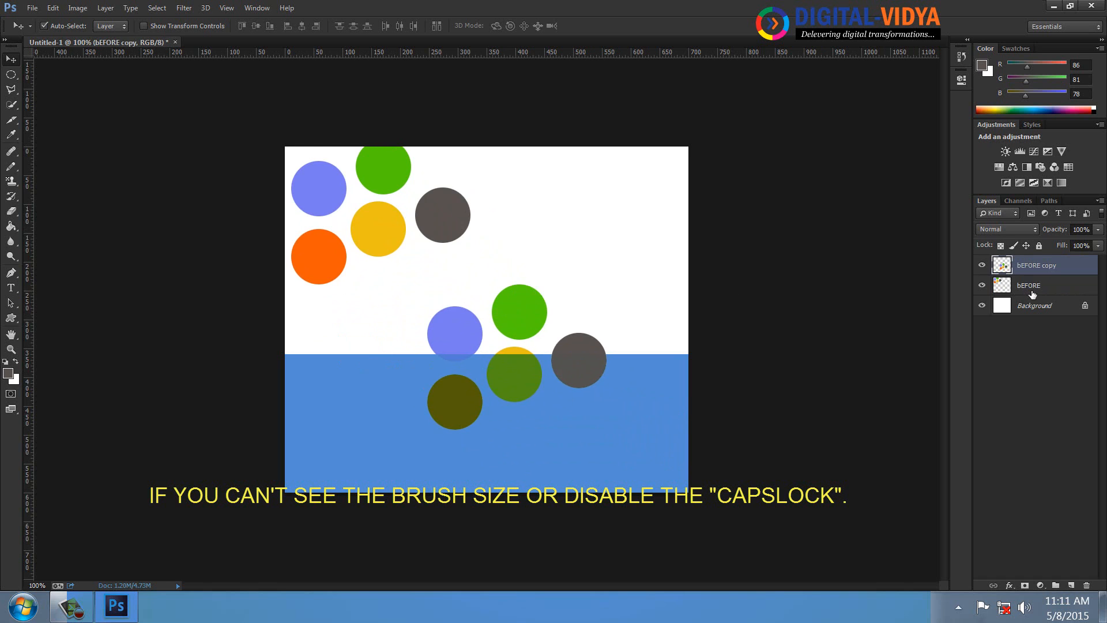
- Rename the duplicated circles layer as AFTER and the original circles layer as BEFORE
double_click(1026, 266)
text(A)
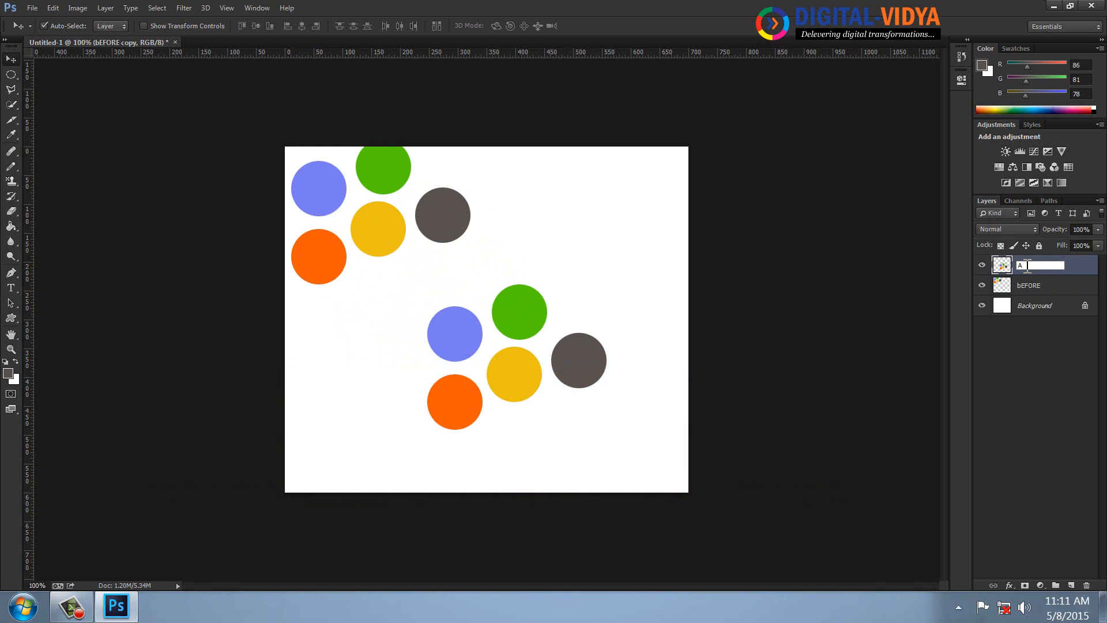
text(FTER)
key(Return)
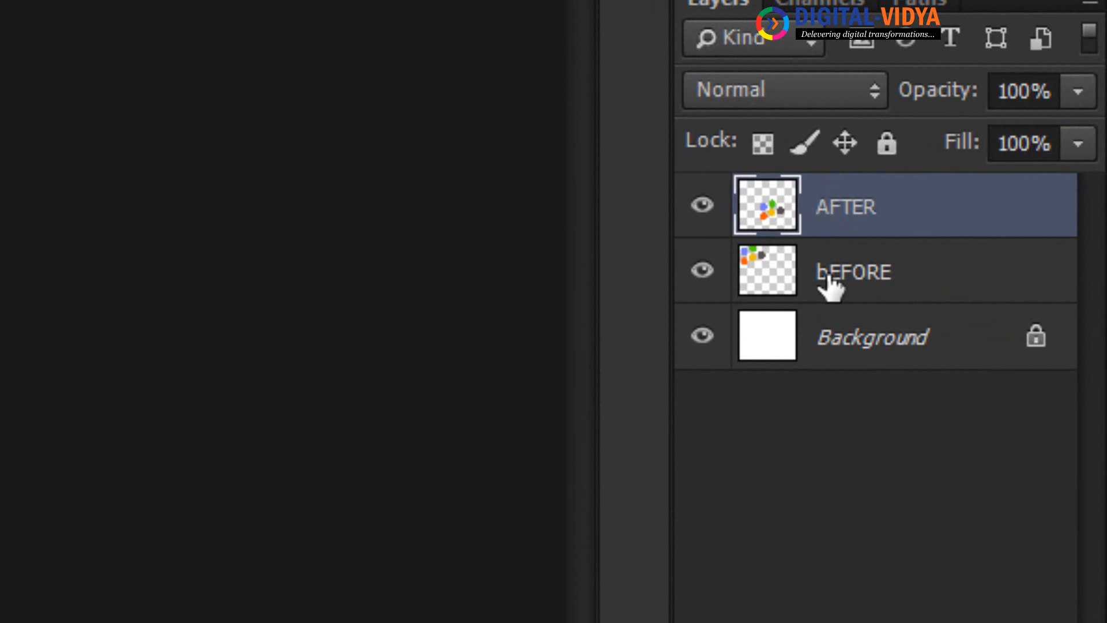
double_click(829, 278)
text(BEFORE)
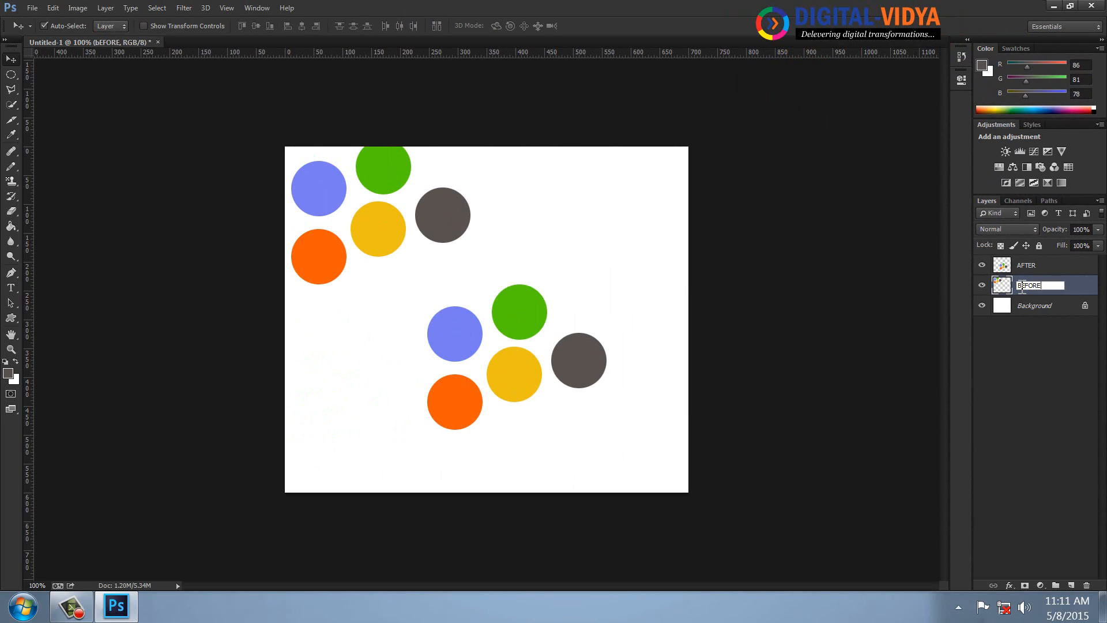
key(Return)
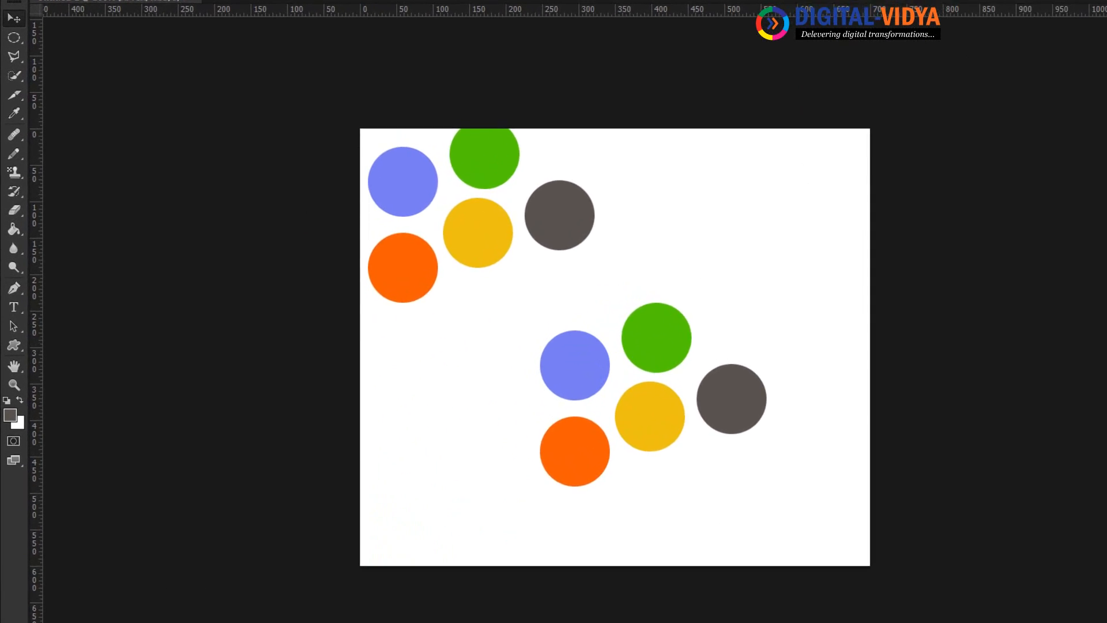
key(ctrl+comma)
key(ctrl+comma)
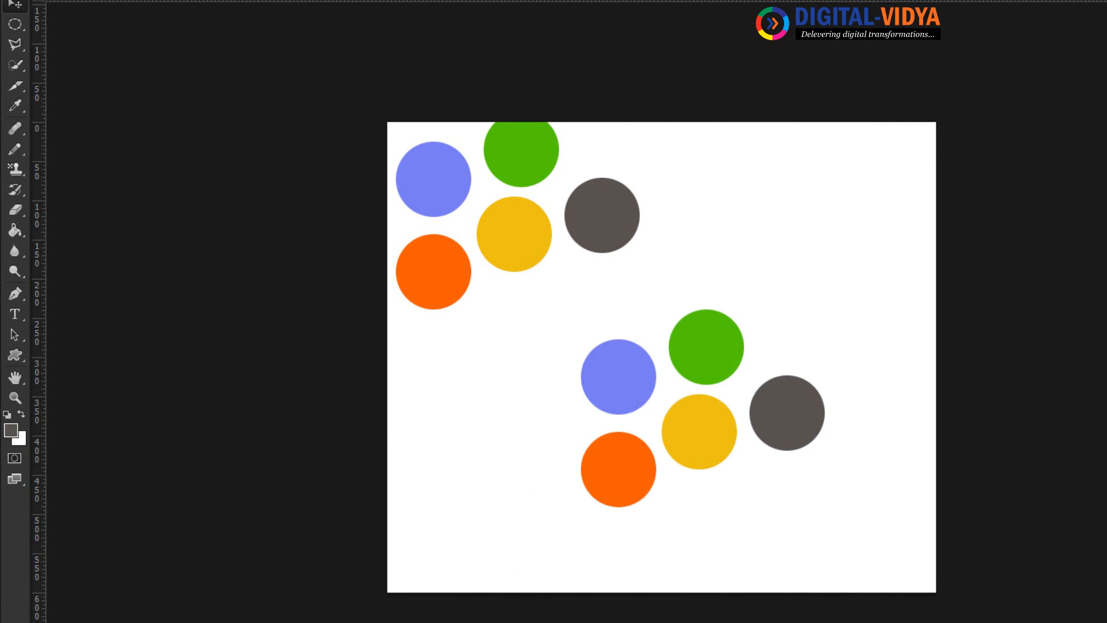
- Activate the Dodge Tool and enlarge its brush to 175 px
right_click(19, 268)
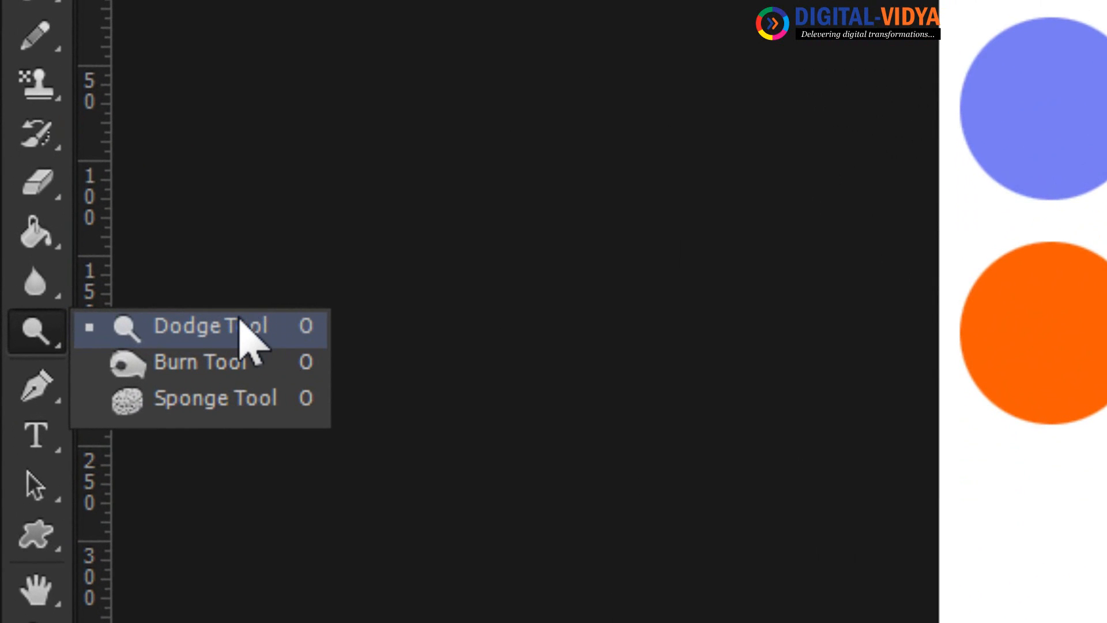
click(240, 319)
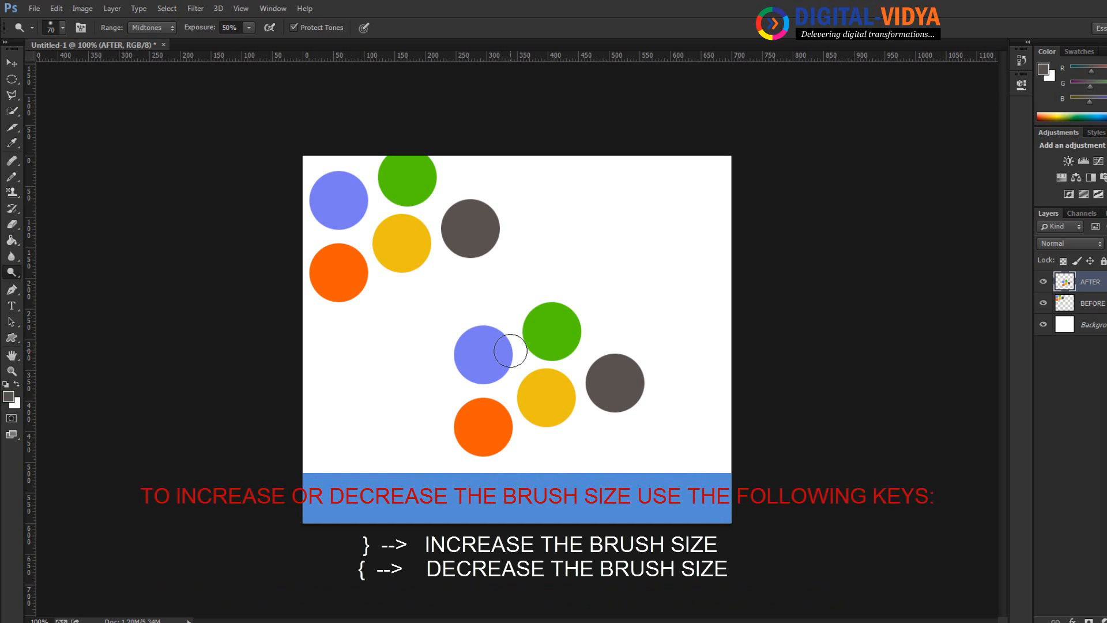
key(bracketright)
key(bracketright)
key(bracketright)
key(bracketright)
key(bracketright)
key(bracketright)
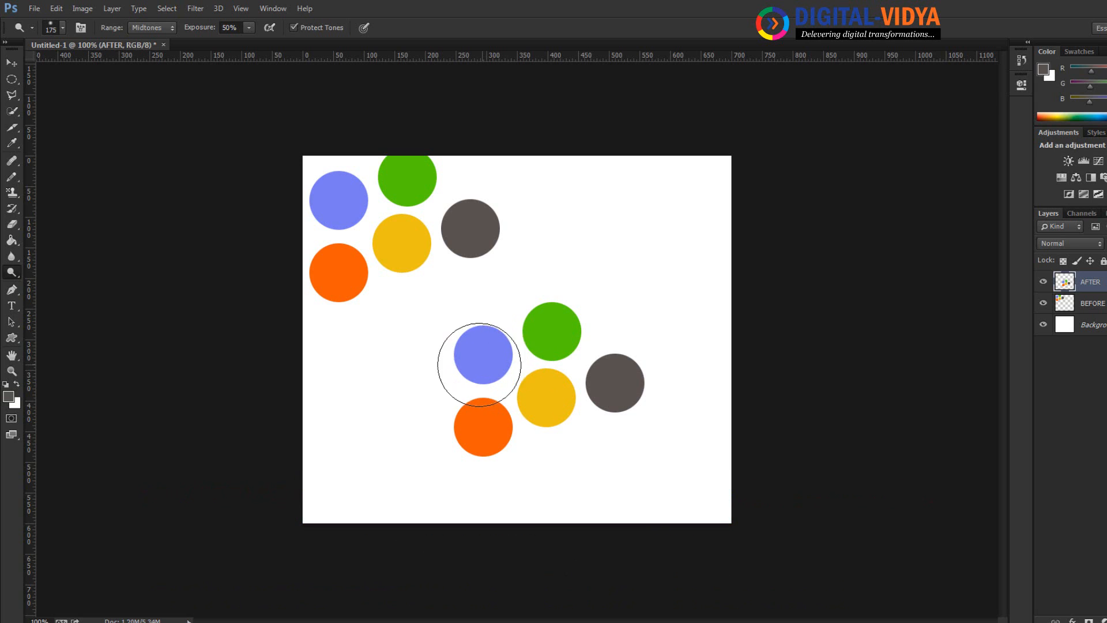
- Lighten the circles on the AFTER layer with the Dodge Tool, hiding the Background layer to judge the whitened ones
mouse_move(473, 362)
mouse_down()
mouse_move(502, 350)
mouse_move(532, 365)
mouse_move(522, 335)
mouse_move(627, 389)
mouse_move(446, 463)
mouse_move(483, 464)
mouse_move(491, 386)
mouse_move(556, 331)
mouse_move(499, 317)
mouse_move(549, 331)
mouse_move(571, 330)
mouse_move(537, 321)
mouse_move(567, 314)
mouse_move(563, 369)
mouse_move(578, 410)
mouse_move(582, 387)
mouse_move(613, 374)
mouse_move(594, 366)
mouse_move(664, 378)
mouse_move(535, 406)
mouse_move(529, 421)
mouse_move(492, 408)
mouse_move(489, 437)
mouse_move(515, 378)
mouse_move(555, 356)
mouse_move(547, 366)
mouse_move(626, 385)
mouse_move(514, 412)
mouse_move(542, 326)
mouse_move(528, 326)
mouse_move(583, 382)
mouse_move(539, 423)
mouse_move(476, 439)
mouse_up()
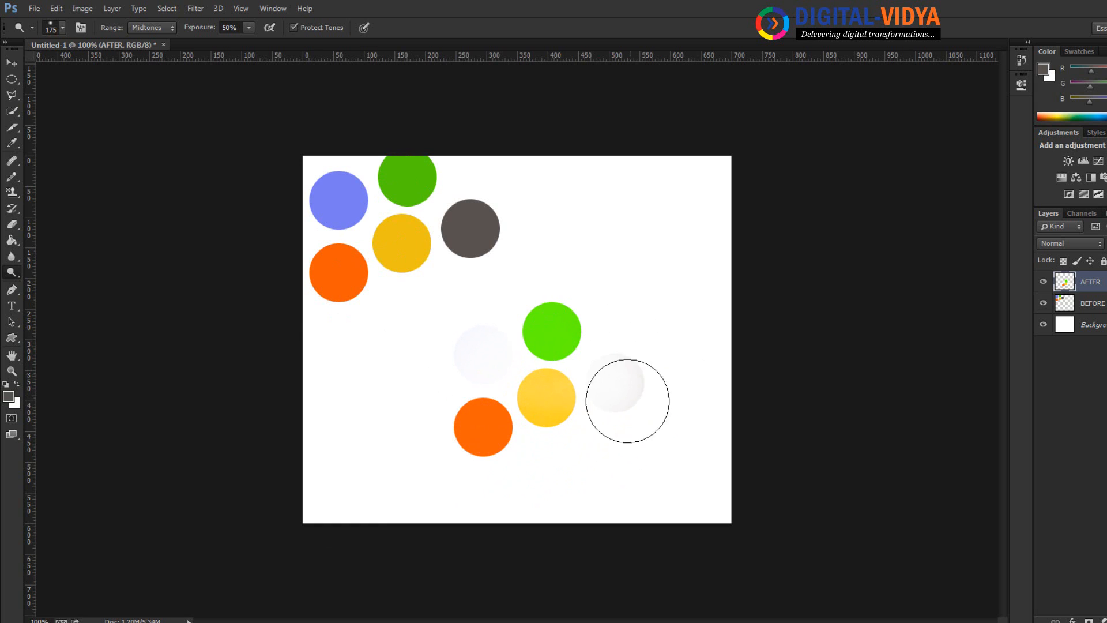
click(1042, 324)
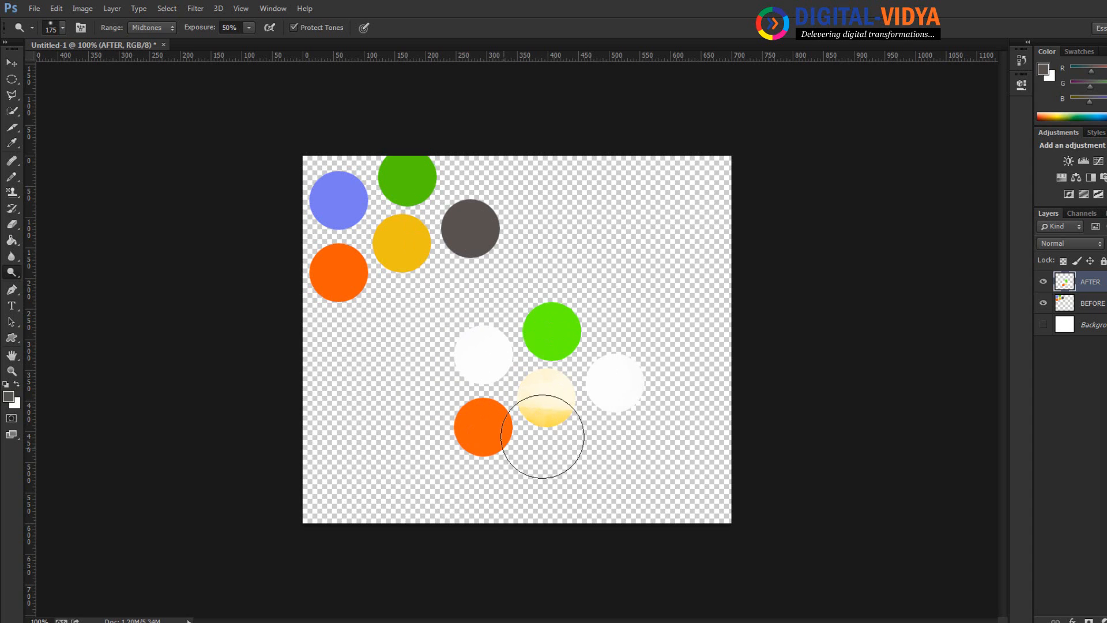
mouse_move(557, 424)
mouse_down()
mouse_move(587, 423)
mouse_move(542, 439)
mouse_move(616, 419)
mouse_move(556, 437)
mouse_up()
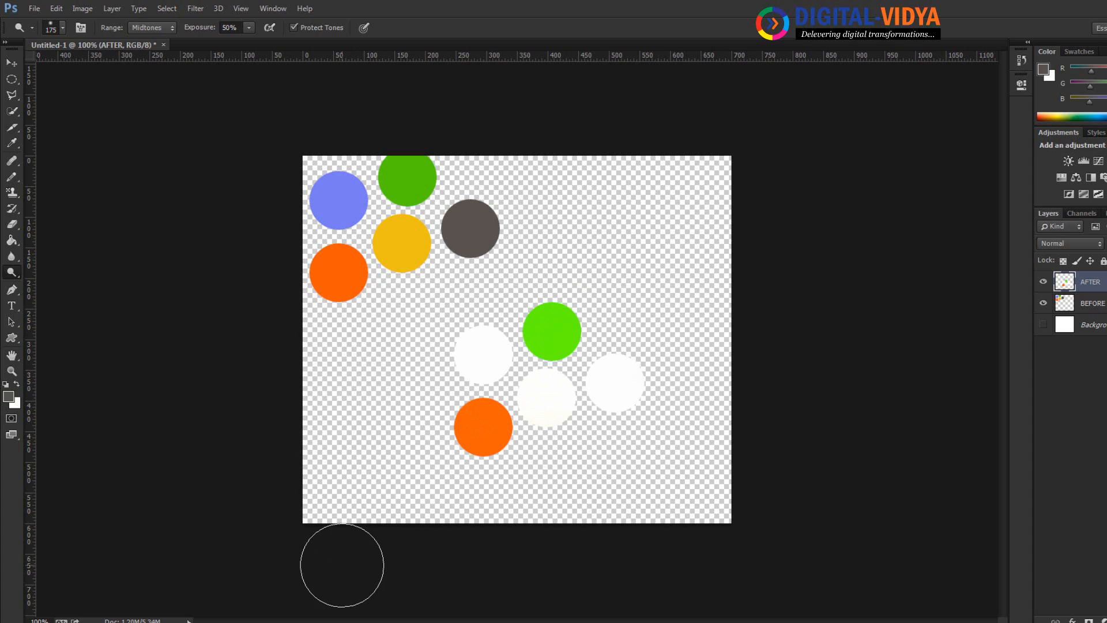
- Move the BEFORE circles down toward the canvas centre and shift the AFTER circles slightly left and down
click(11, 62)
drag(398, 237, 420, 285)
drag(491, 358, 463, 371)
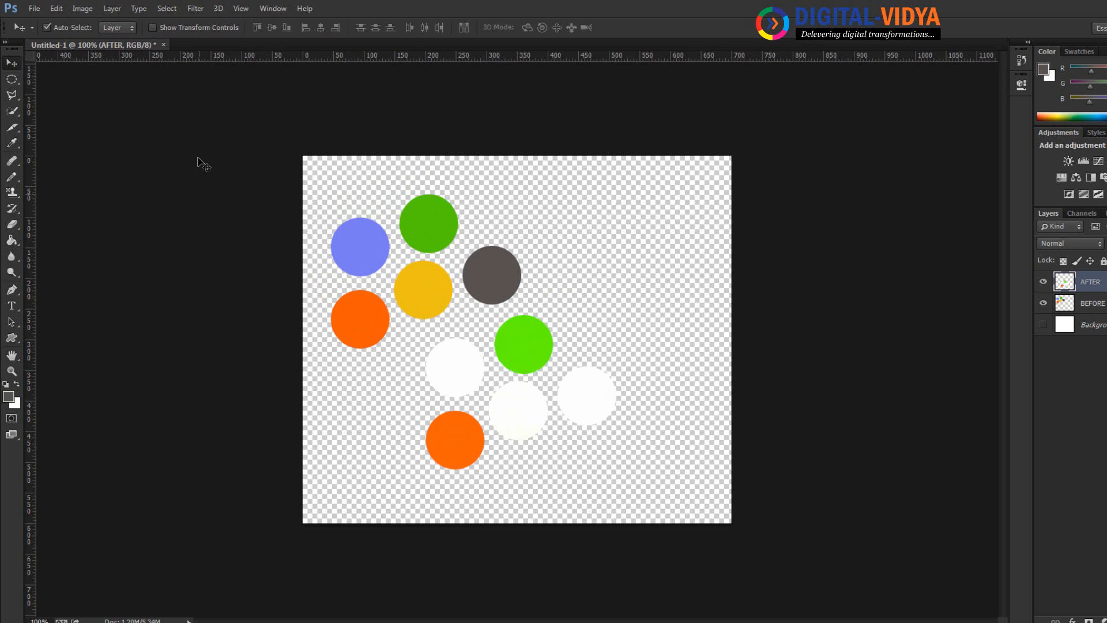
- Close the untitled document without saving and open 1.jpg from the StudioPics folder on the Personal (E:) drive
click(163, 45)
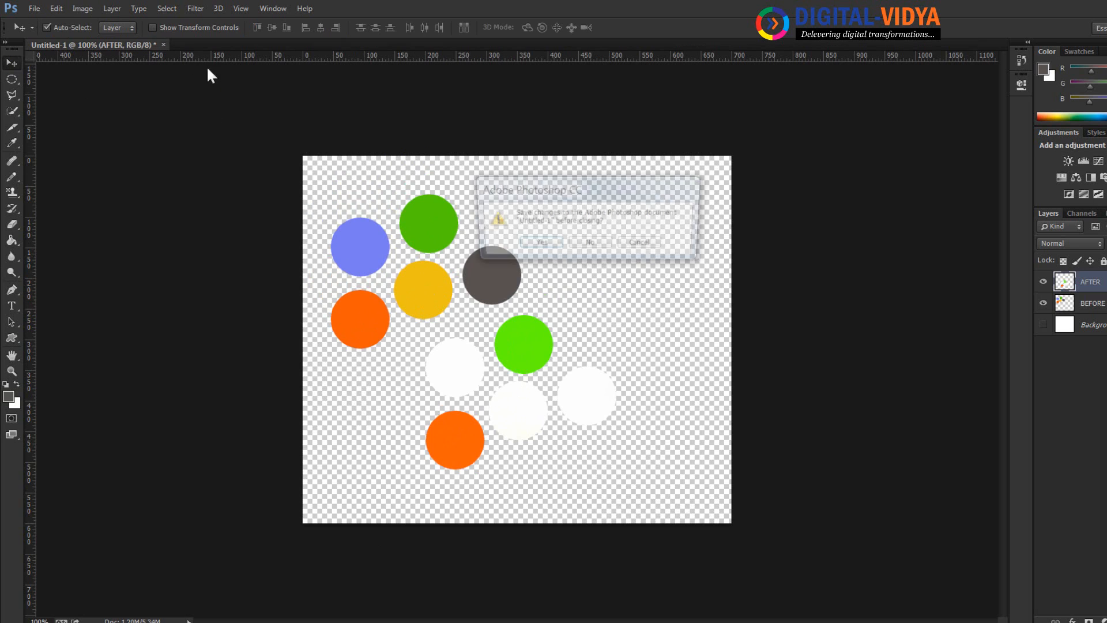
click(590, 244)
double_click(478, 254)
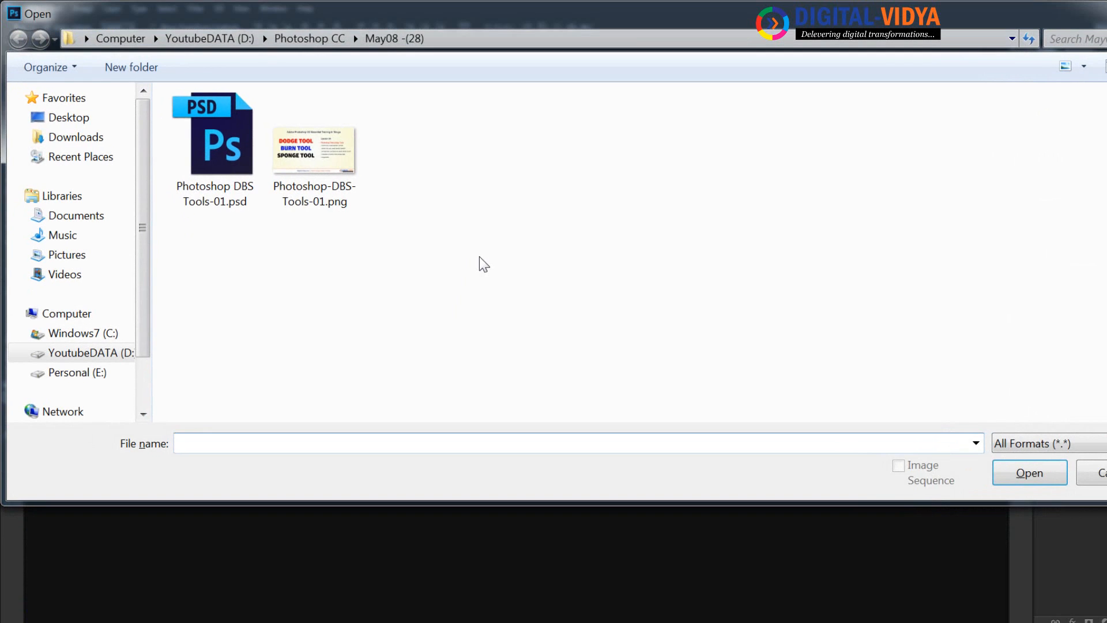
click(95, 372)
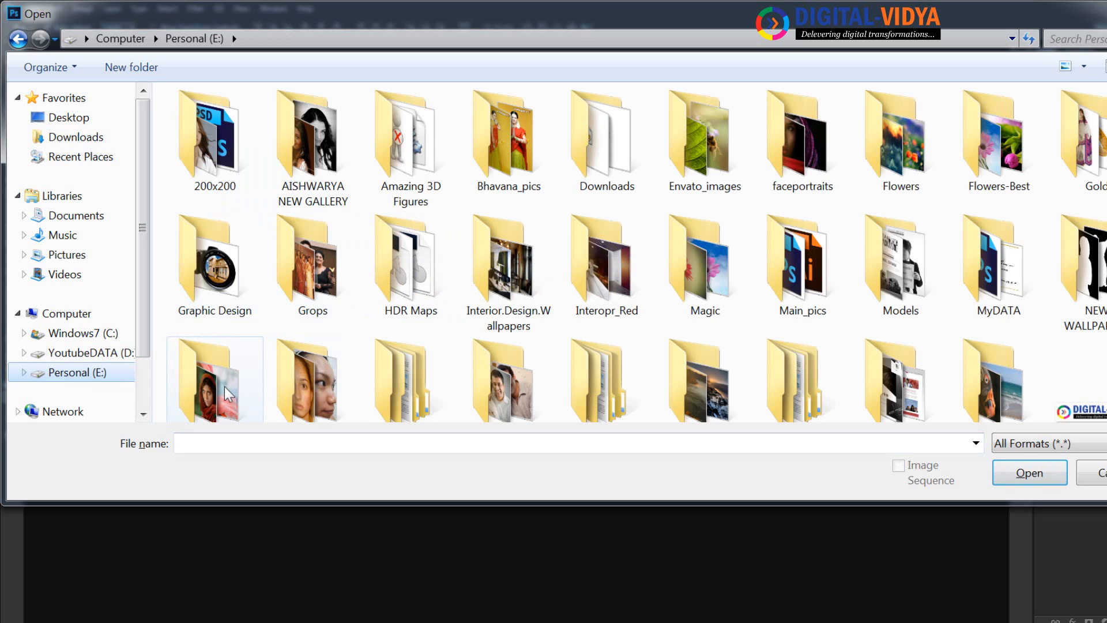
click(321, 128)
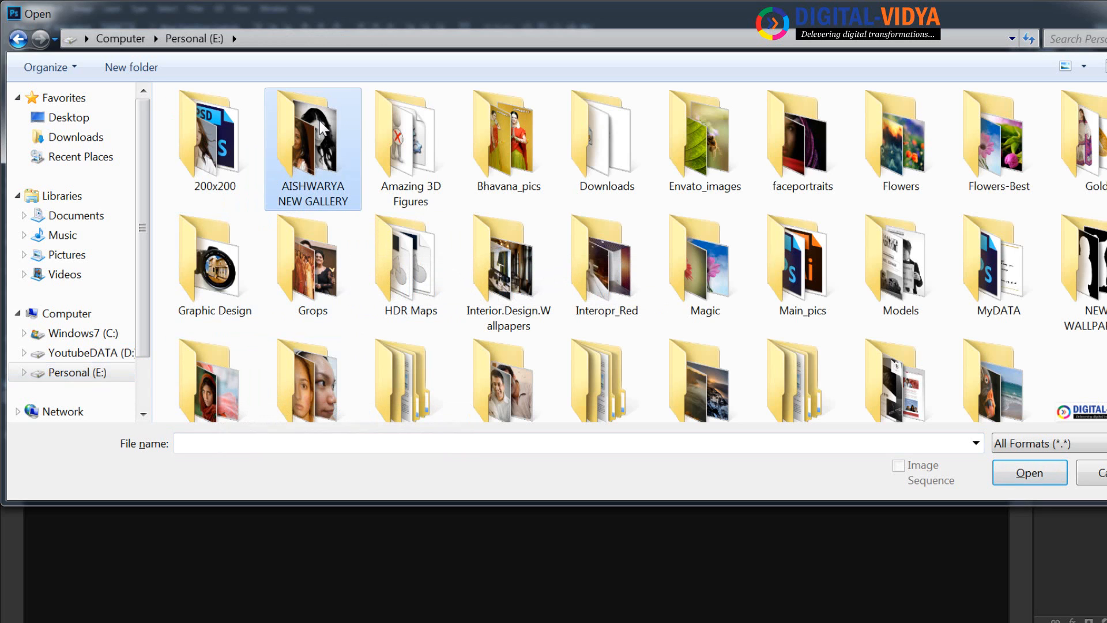
click(411, 392)
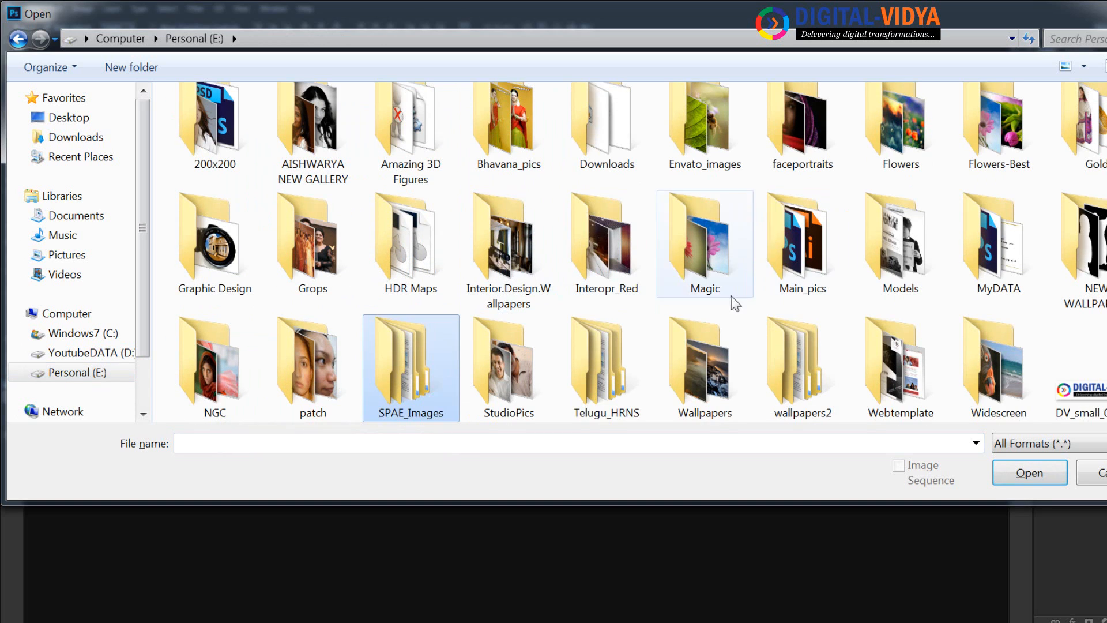
double_click(504, 378)
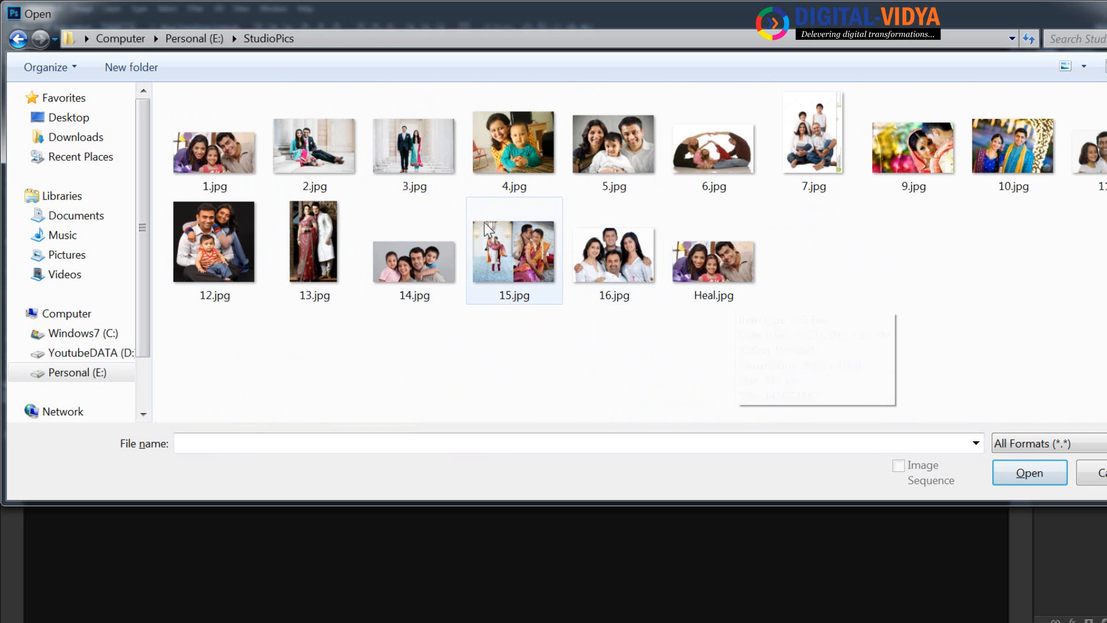
double_click(214, 157)
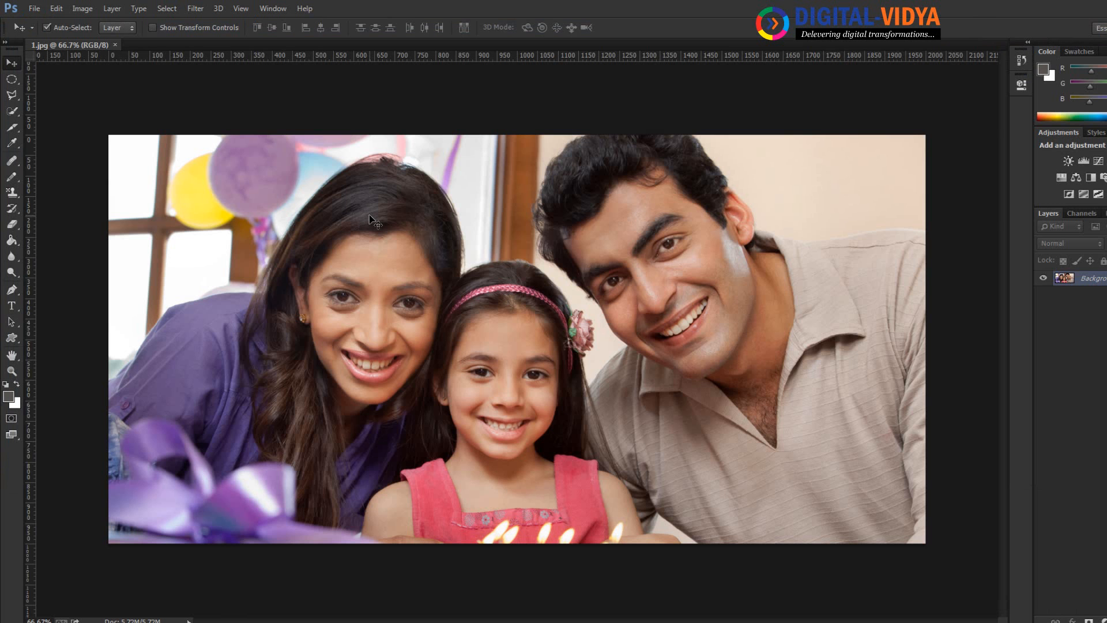
- Copy a full-width rectangular band across the faces to a new layer and hide the Background layer
click(10, 79)
click(86, 77)
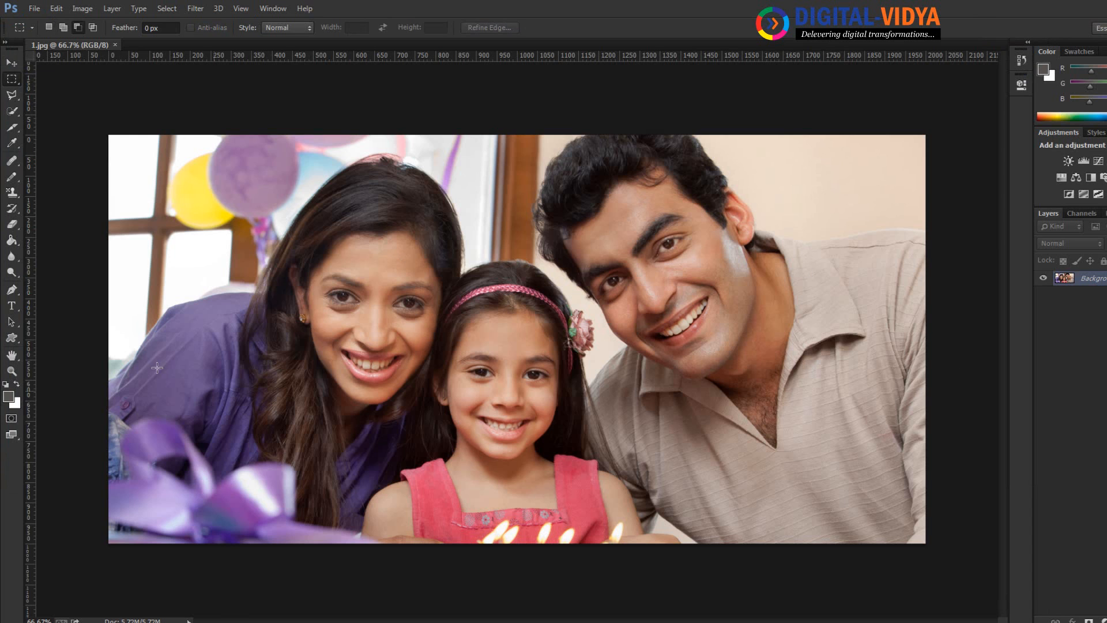
drag(86, 257, 944, 343)
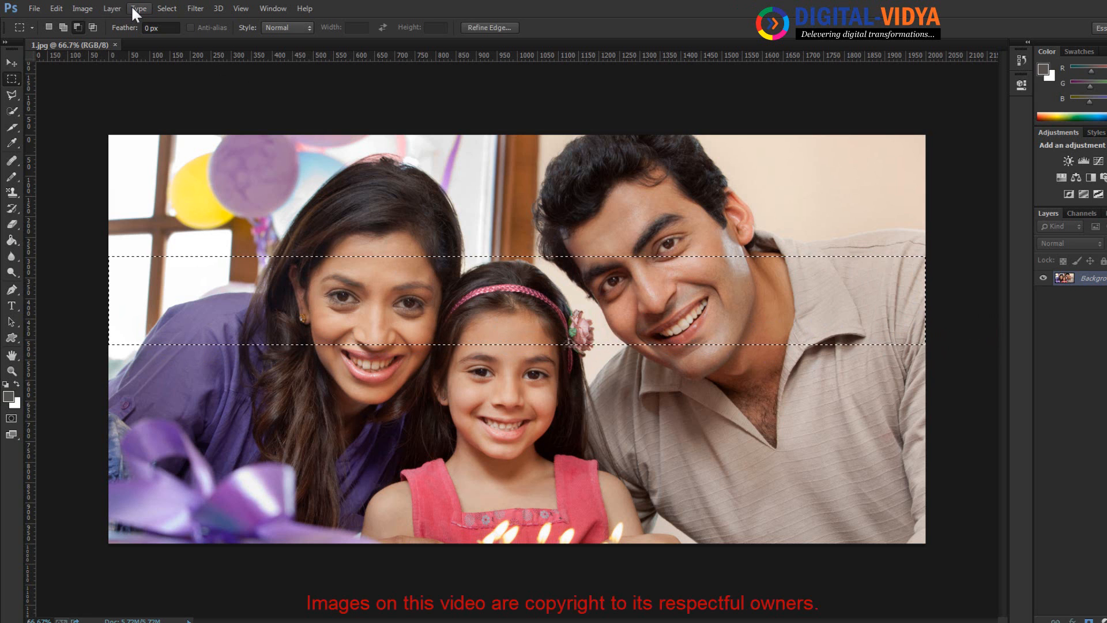
right_click(397, 283)
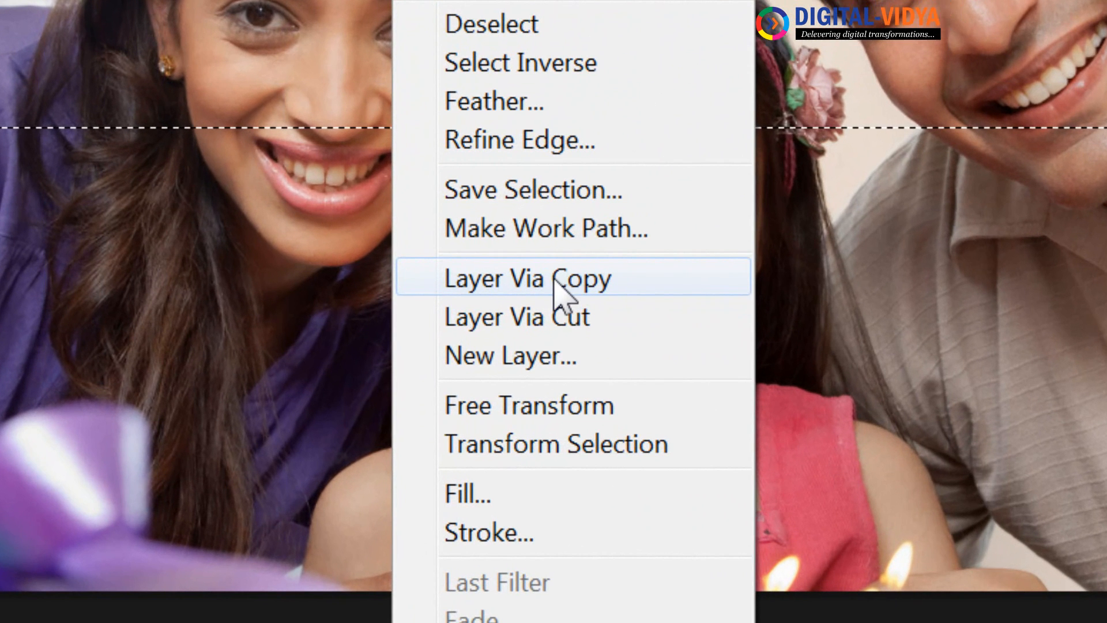
click(556, 282)
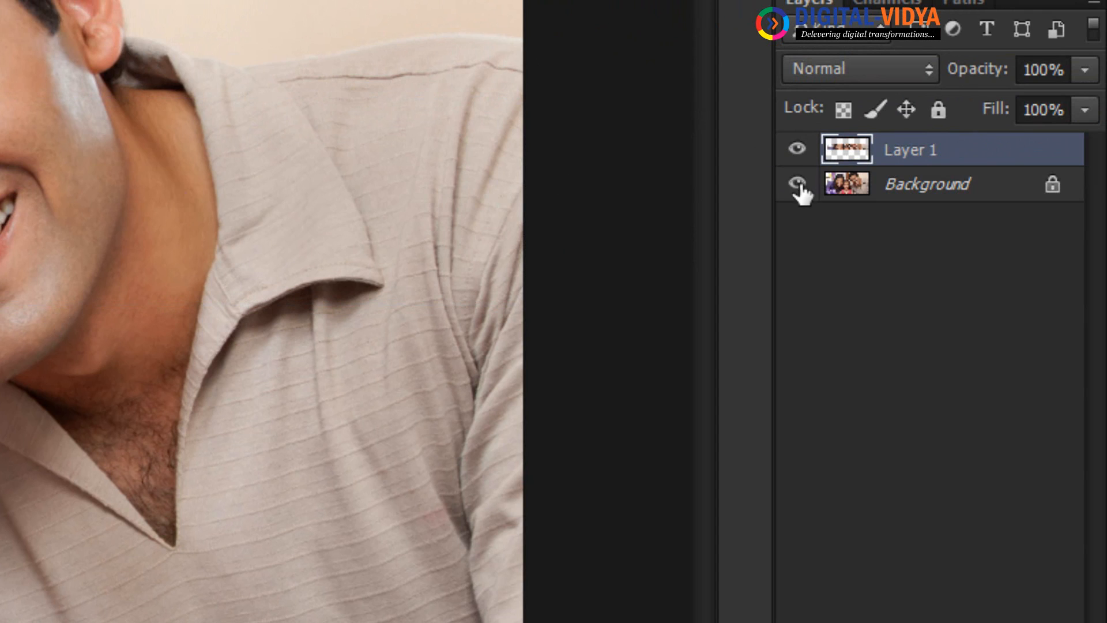
click(797, 183)
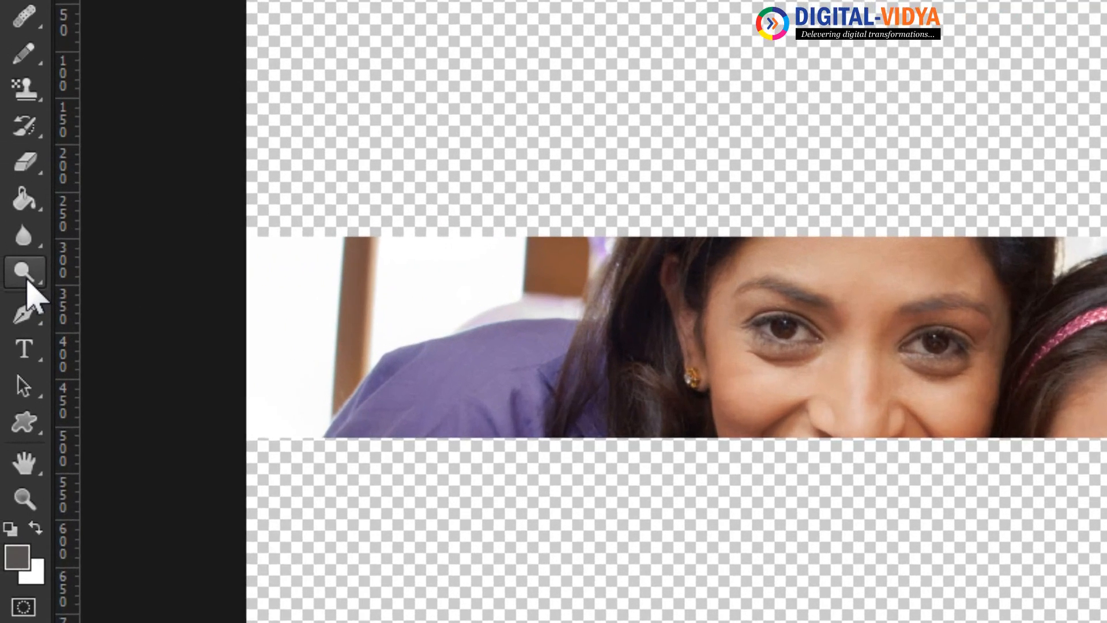
- Lighten the whole copied band with the Dodge Tool, using 50% exposure and Protect Tones enabled
click(5, 258)
click(128, 277)
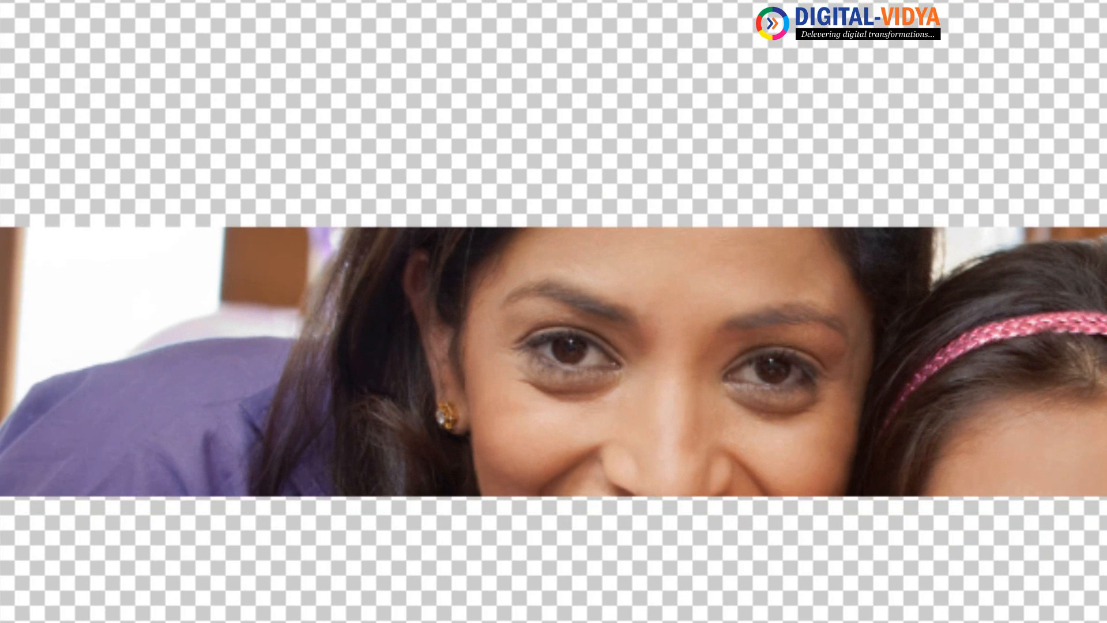
mouse_move(644, 330)
mouse_down()
mouse_move(552, 425)
mouse_move(555, 353)
mouse_move(690, 524)
mouse_move(775, 375)
mouse_move(659, 376)
mouse_move(507, 465)
mouse_move(691, 391)
mouse_up()
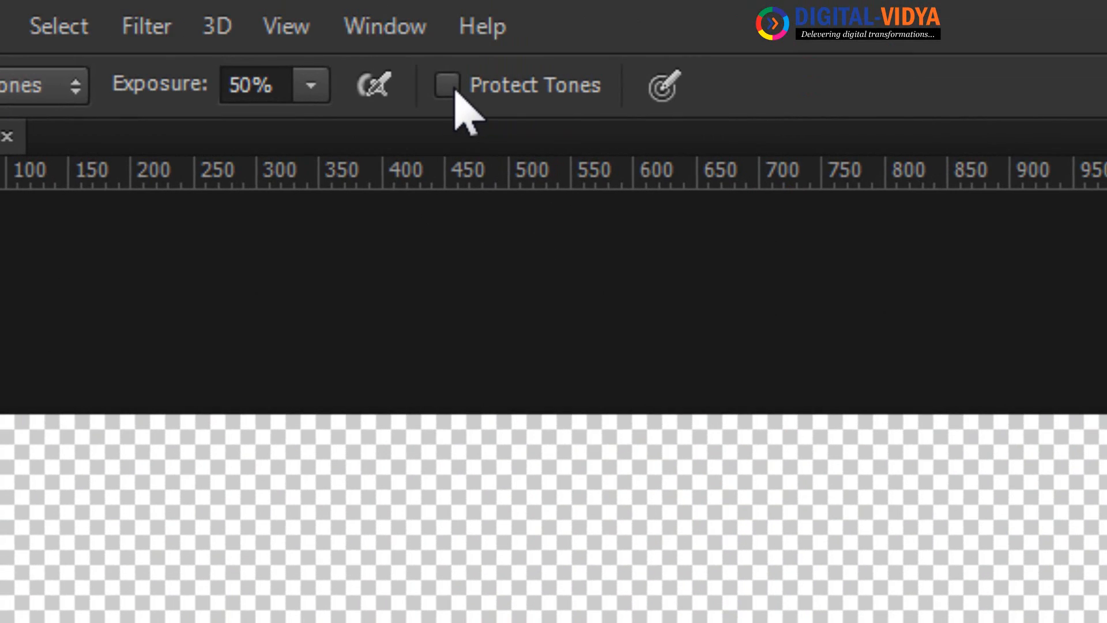
click(453, 87)
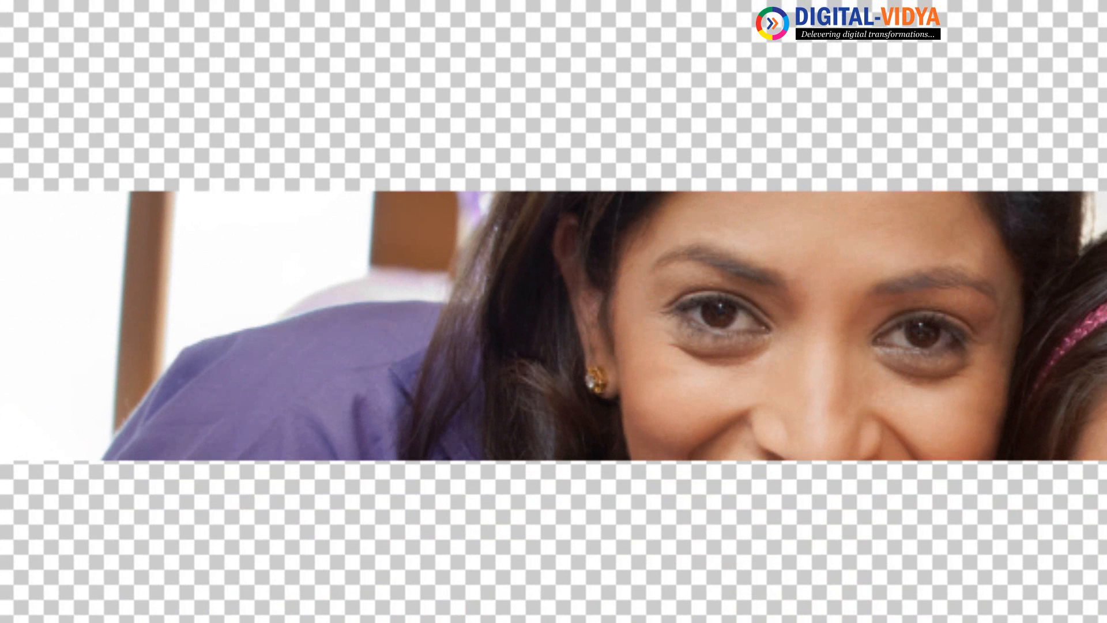
drag(69, 228, 822, 226)
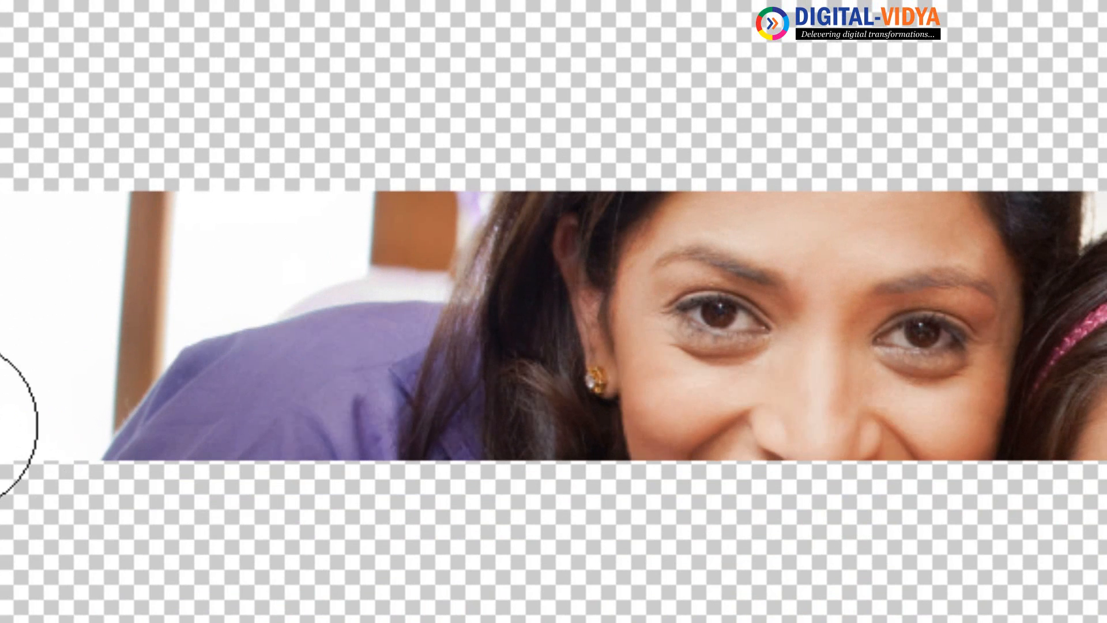
drag(0, 425, 1106, 406)
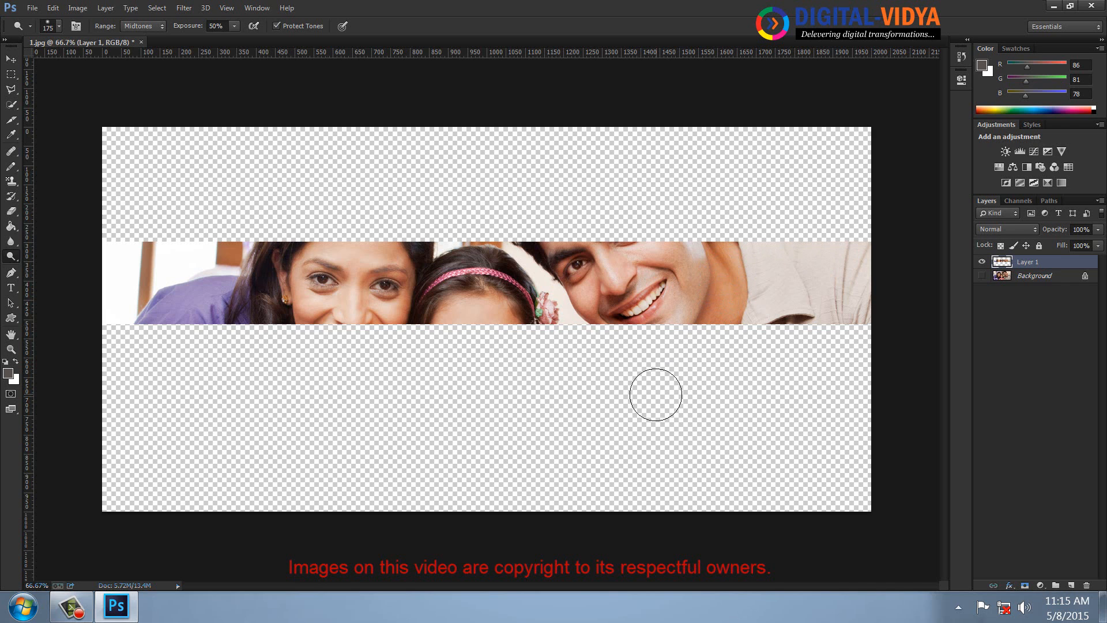
- Show the Background layer behind the dodged band and make it the active layer
click(981, 275)
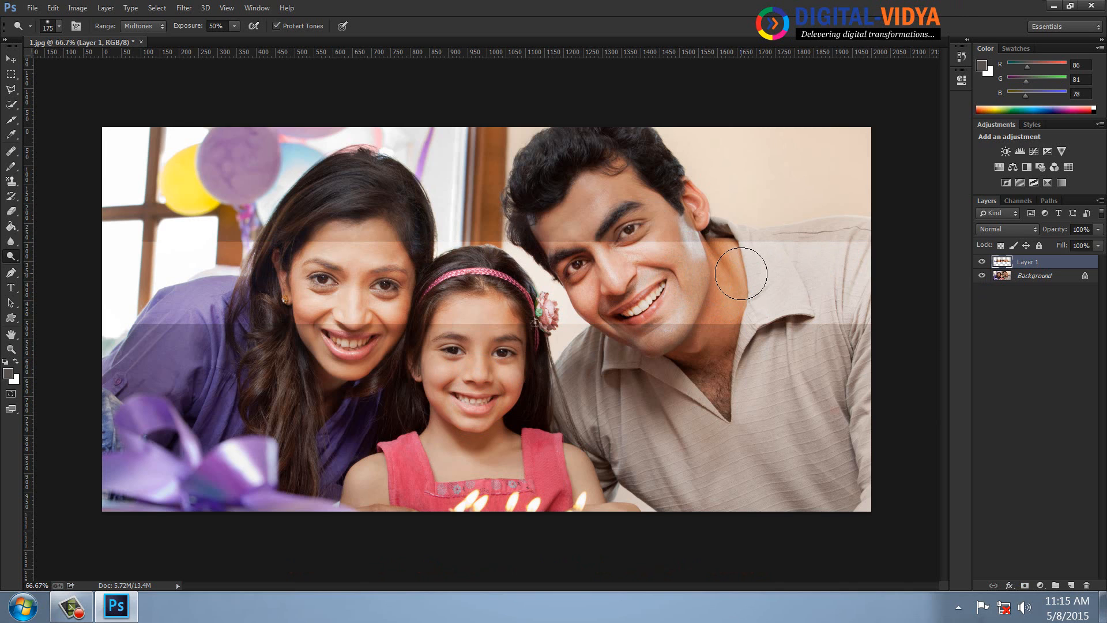
click(1037, 276)
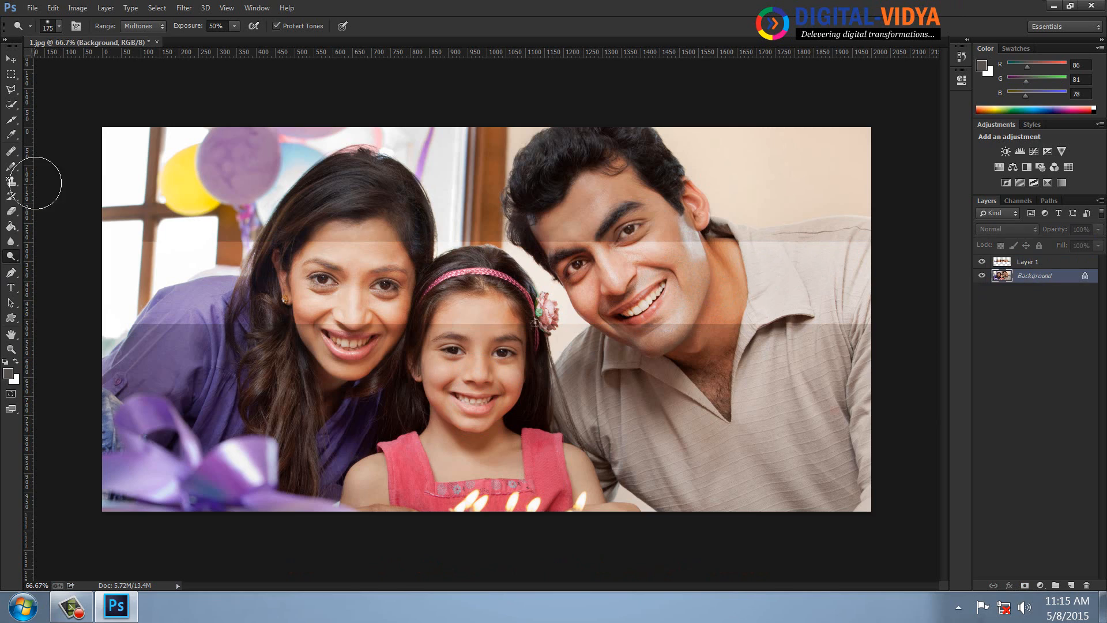
- Copy a second full-width rectangular band, below the dodged one and across the girl's lower face, to a new layer
click(11, 88)
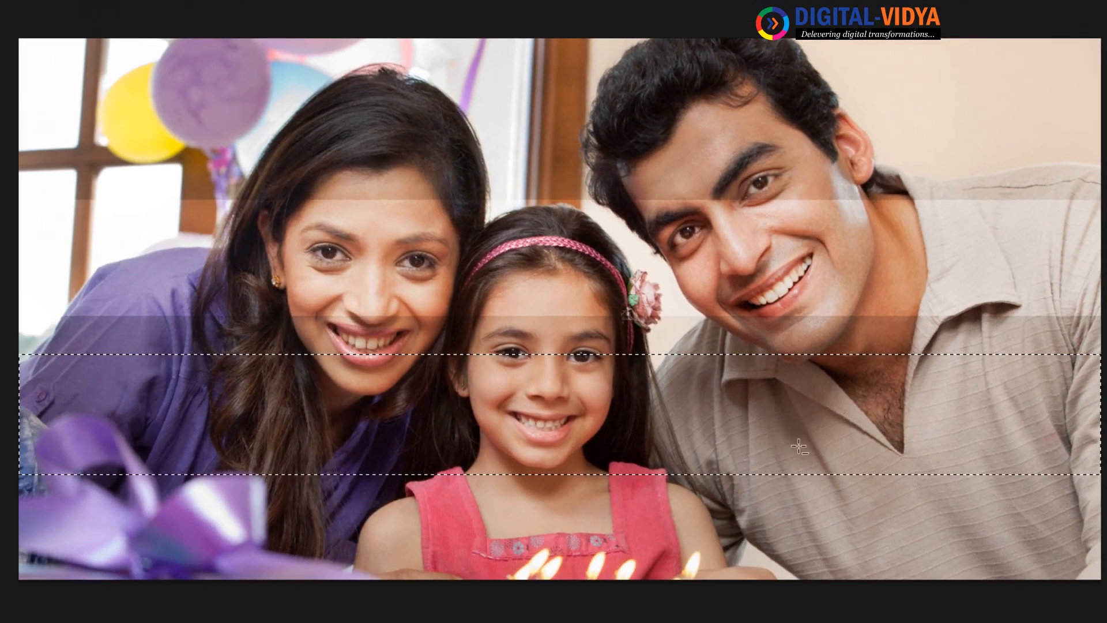
right_click(515, 598)
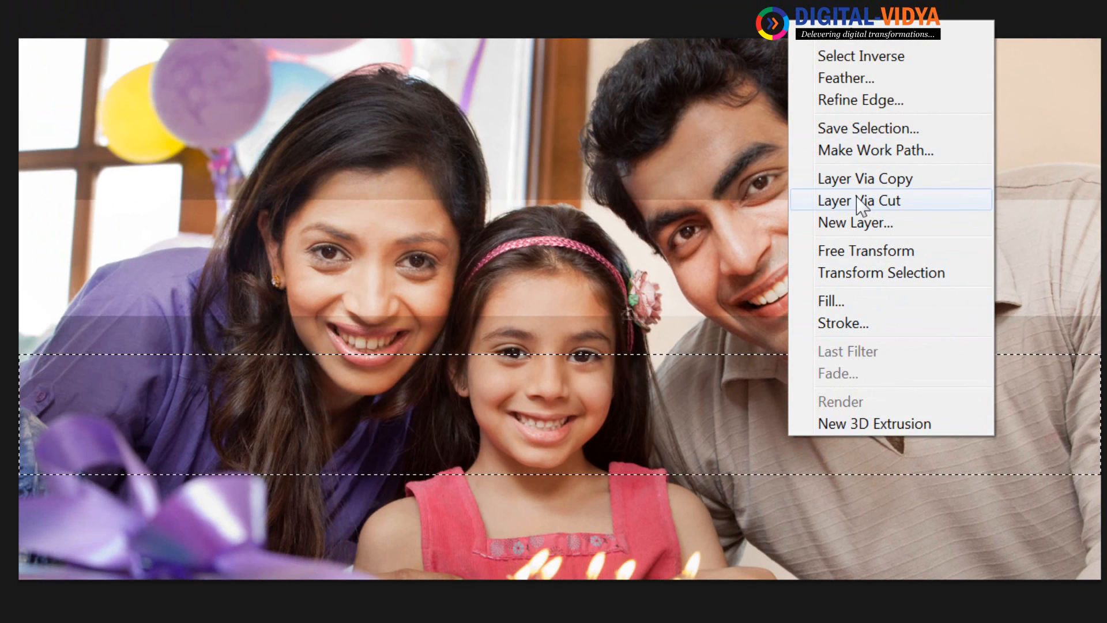
click(859, 180)
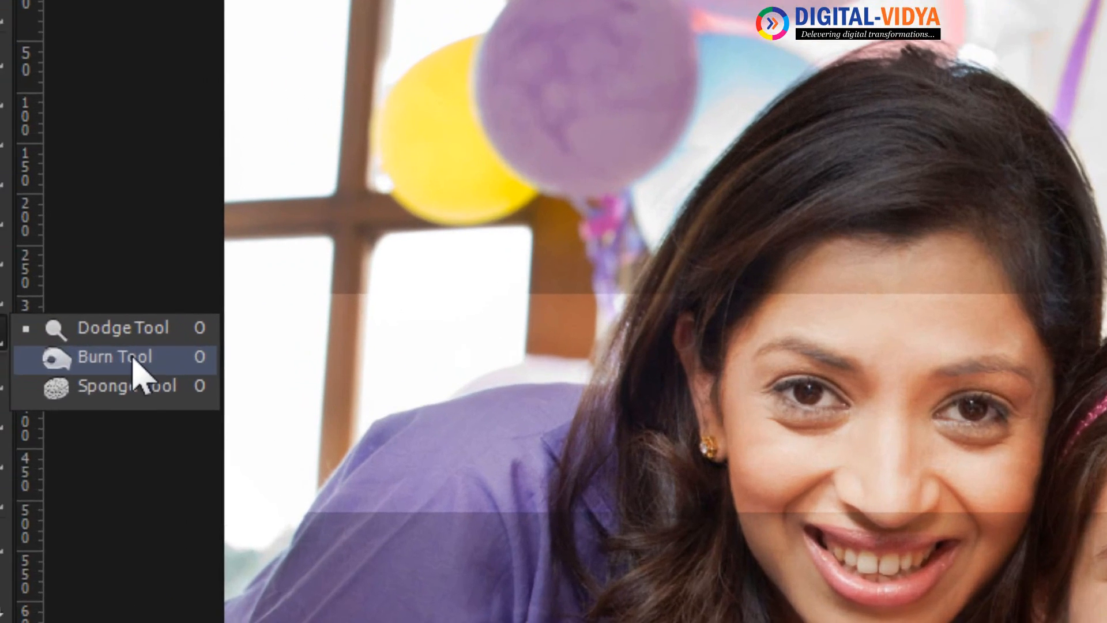
- Darken the whole second band with the Burn Tool, using a 175 px brush, Midtones range and 50% exposure
click(7, 236)
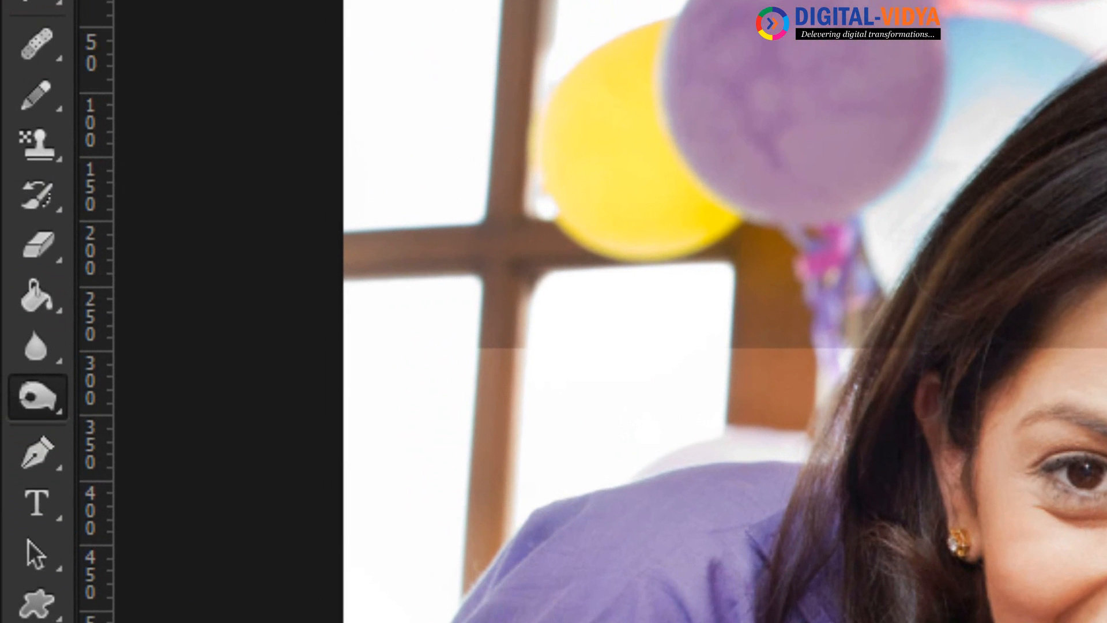
click(199, 0)
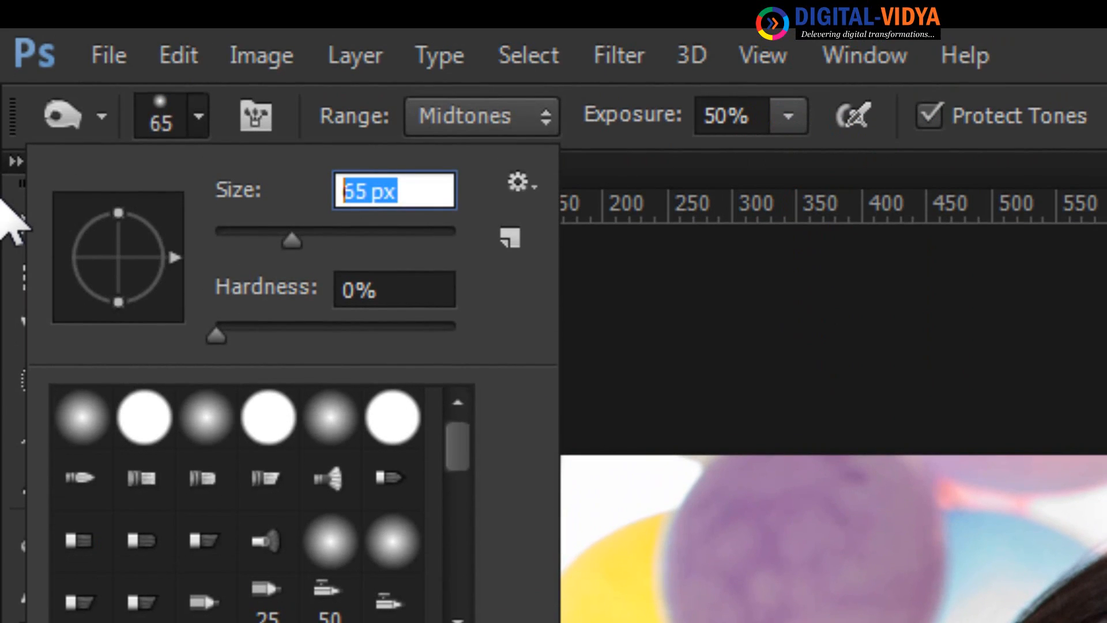
text(175)
key(Return)
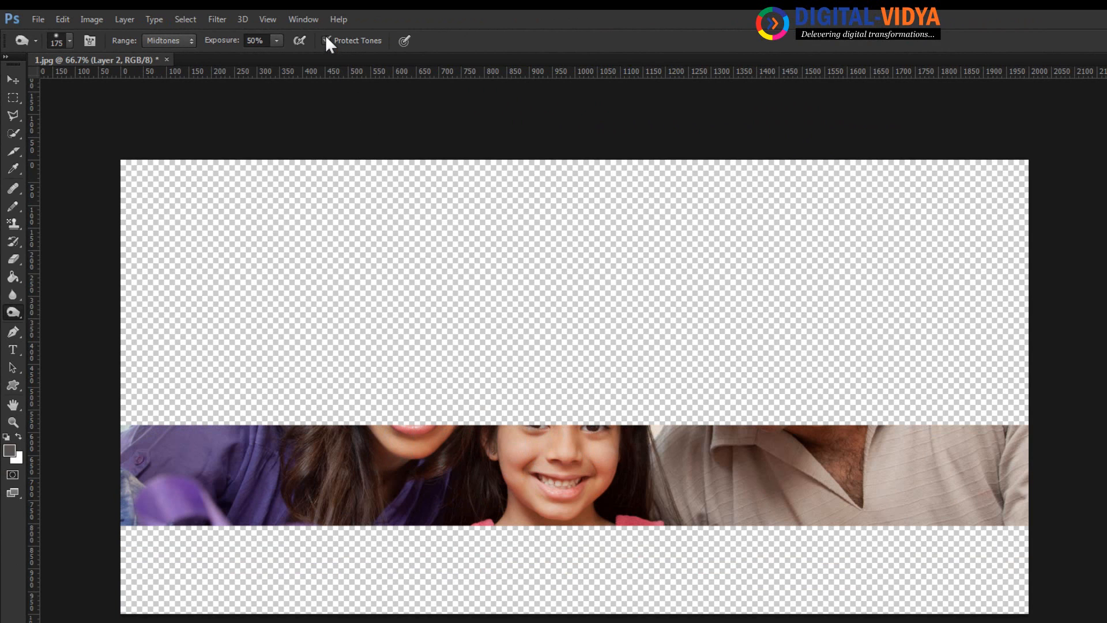
mouse_move(136, 444)
mouse_down()
mouse_move(1049, 430)
mouse_move(787, 448)
mouse_move(164, 458)
mouse_move(876, 484)
mouse_move(1058, 519)
mouse_move(732, 534)
mouse_move(51, 521)
mouse_move(80, 487)
mouse_move(468, 449)
mouse_move(980, 448)
mouse_move(1048, 471)
mouse_move(974, 517)
mouse_move(159, 513)
mouse_move(120, 469)
mouse_move(291, 452)
mouse_move(590, 461)
mouse_move(987, 448)
mouse_move(1029, 487)
mouse_move(884, 523)
mouse_move(173, 515)
mouse_move(132, 479)
mouse_move(125, 452)
mouse_move(1073, 435)
mouse_up()
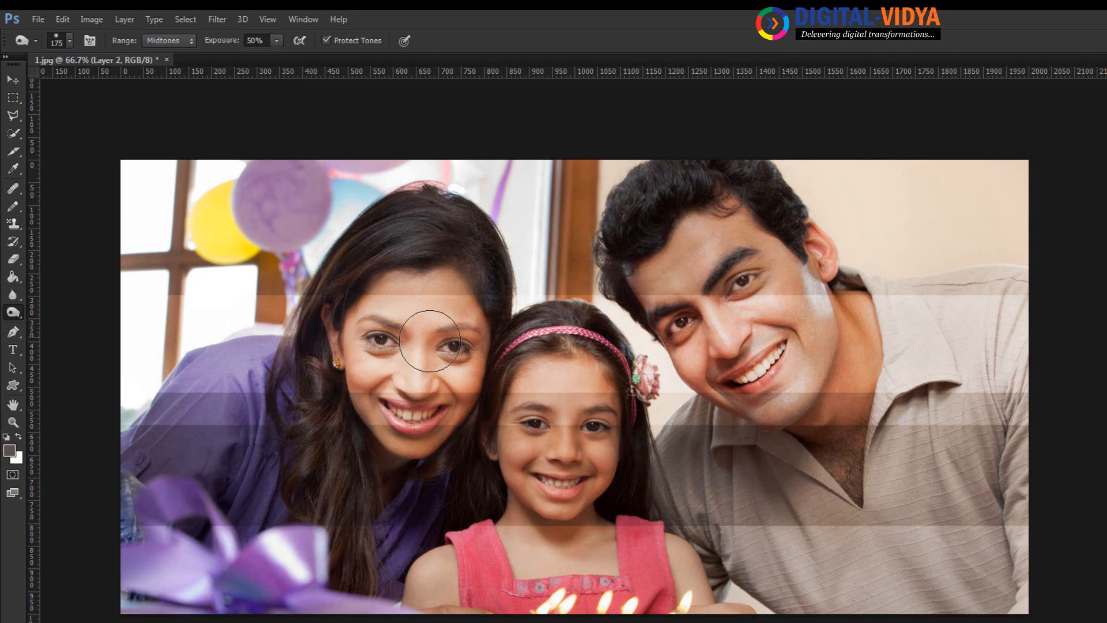
- Choose the Sponge Tool, clear the dodged and burned bands from the photo and make the Background layer active
click(12, 308)
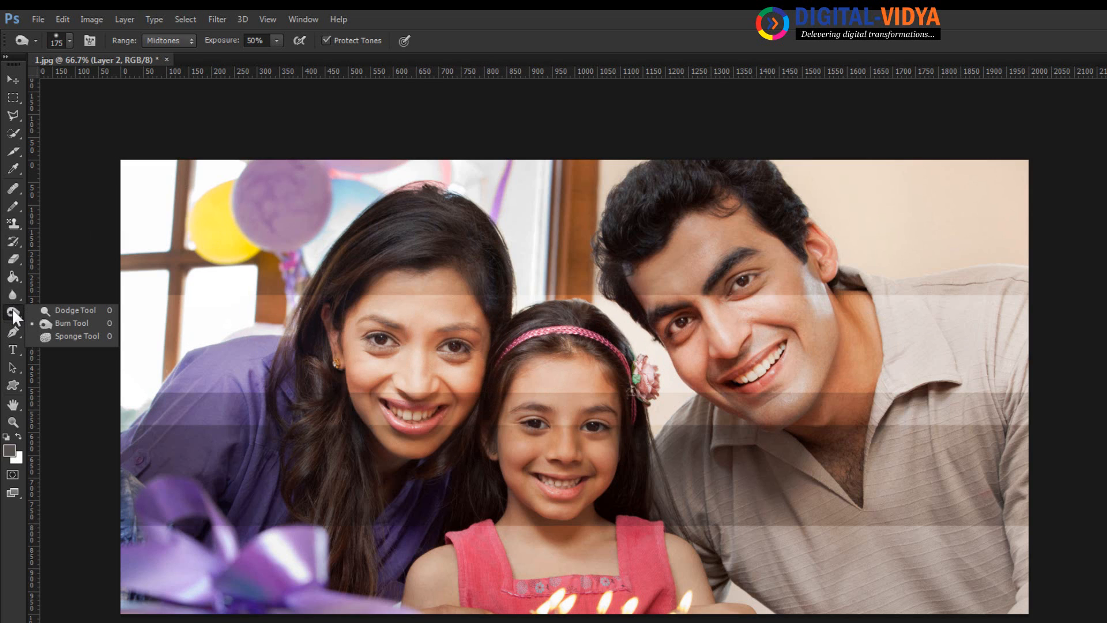
click(82, 335)
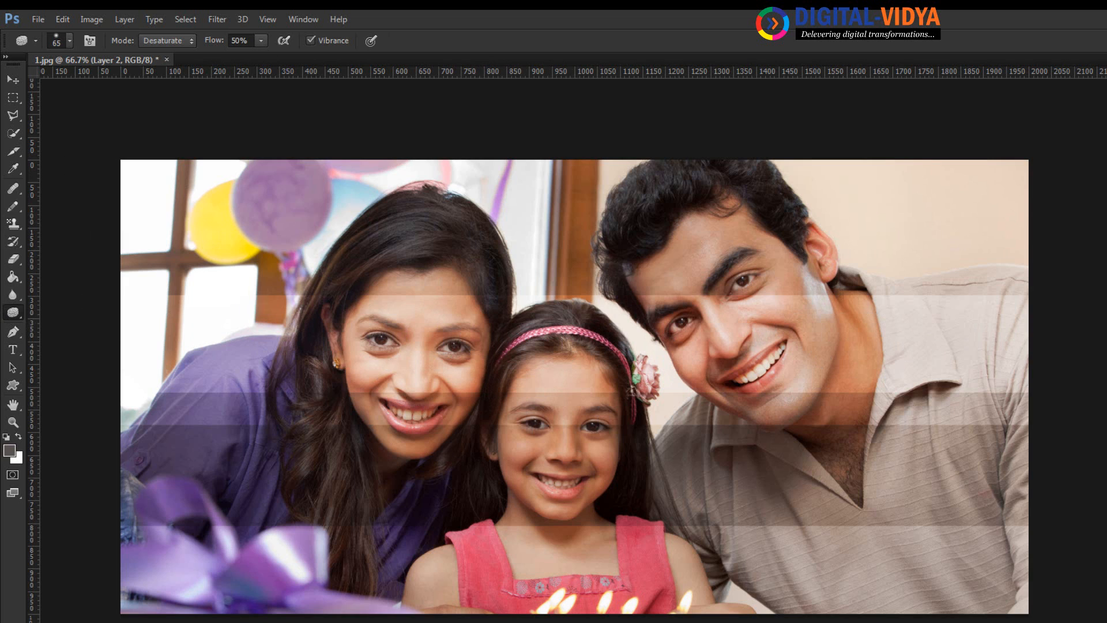
key(ctrl+e)
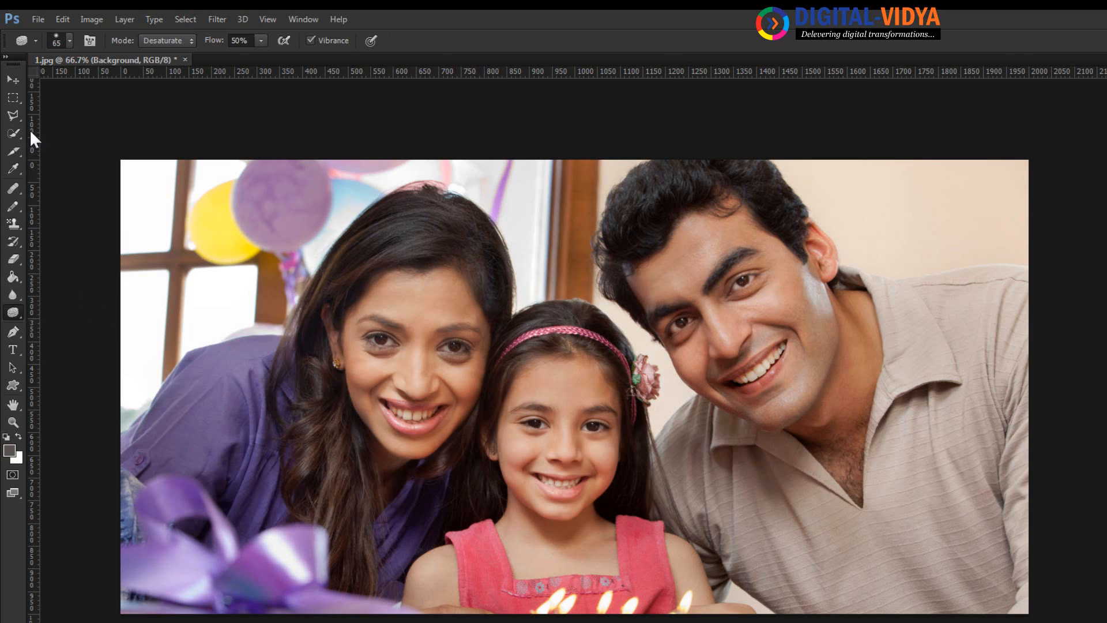
- Make an elliptical selection around the girl's face and feather it
right_click(12, 98)
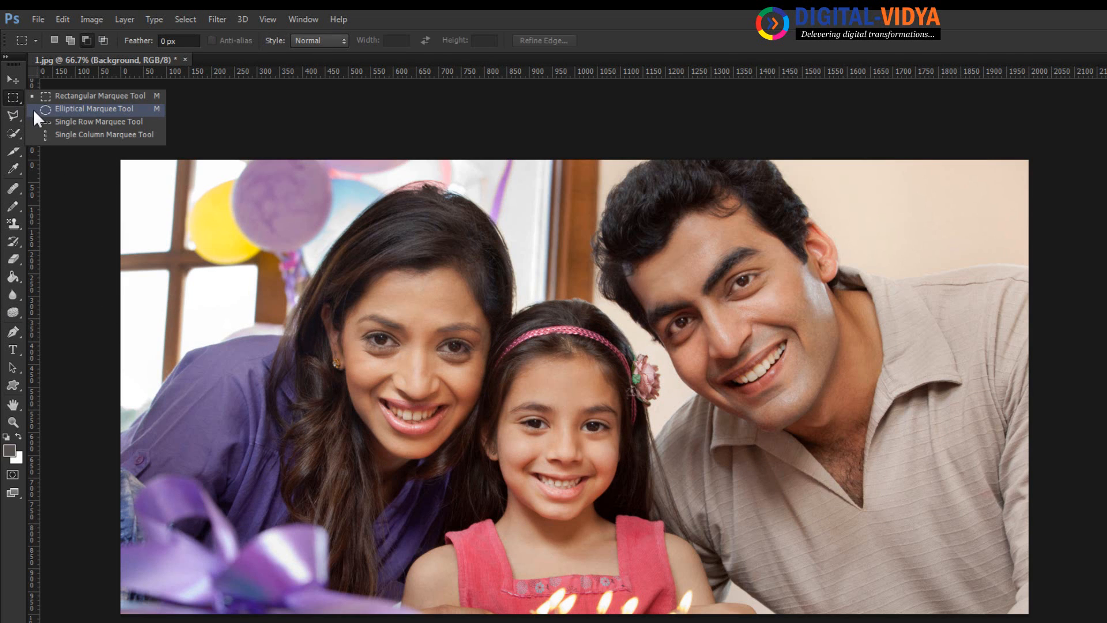
click(33, 109)
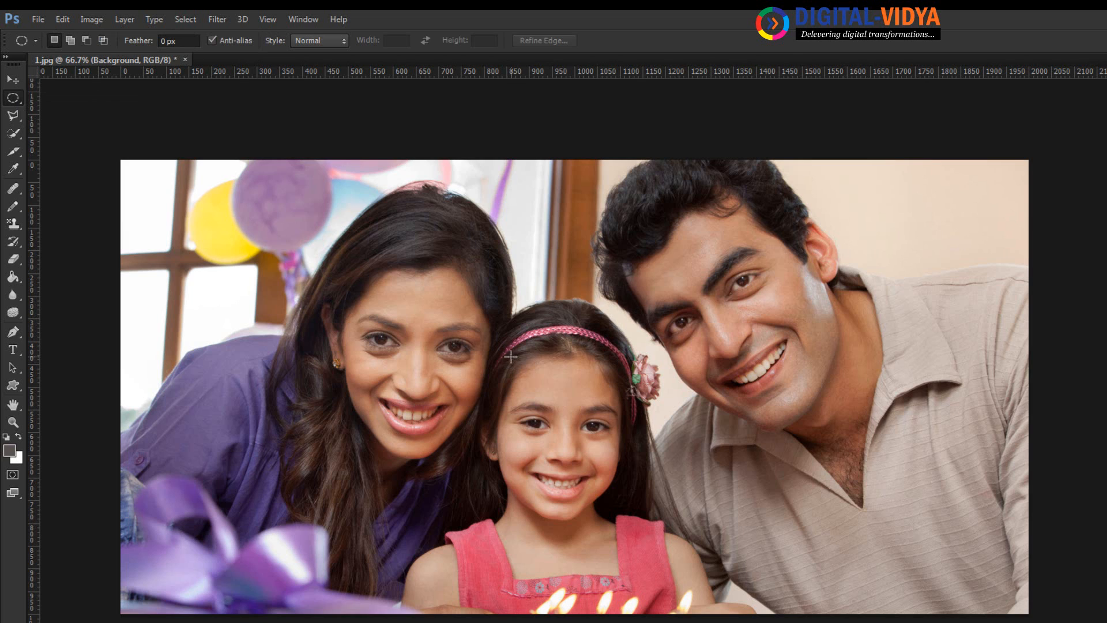
drag(487, 356, 632, 529)
right_click(584, 478)
click(617, 175)
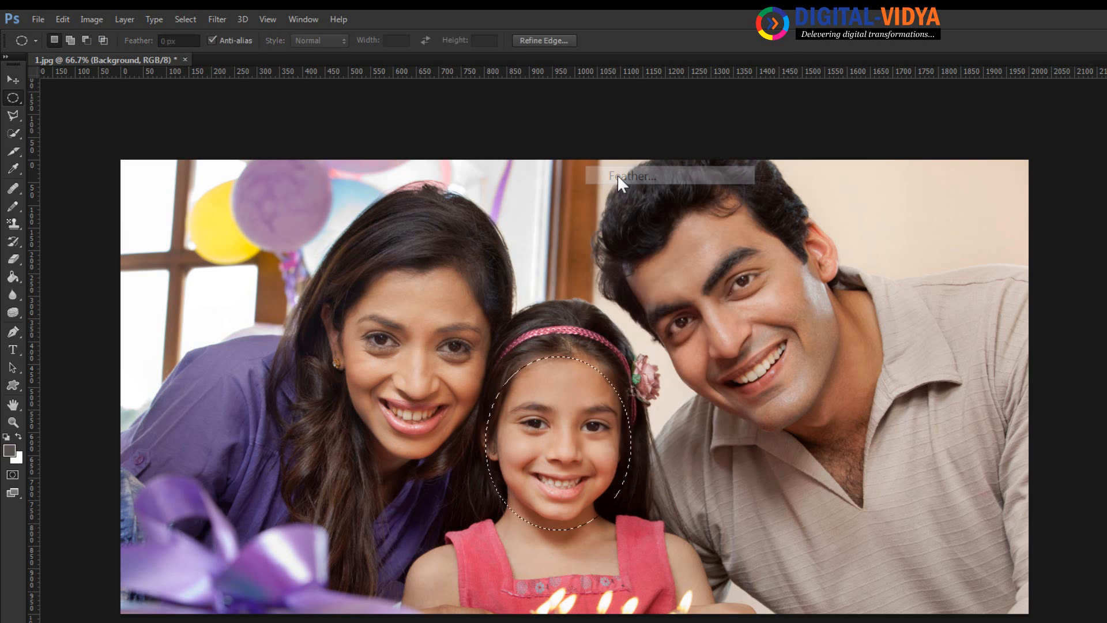
text(25)
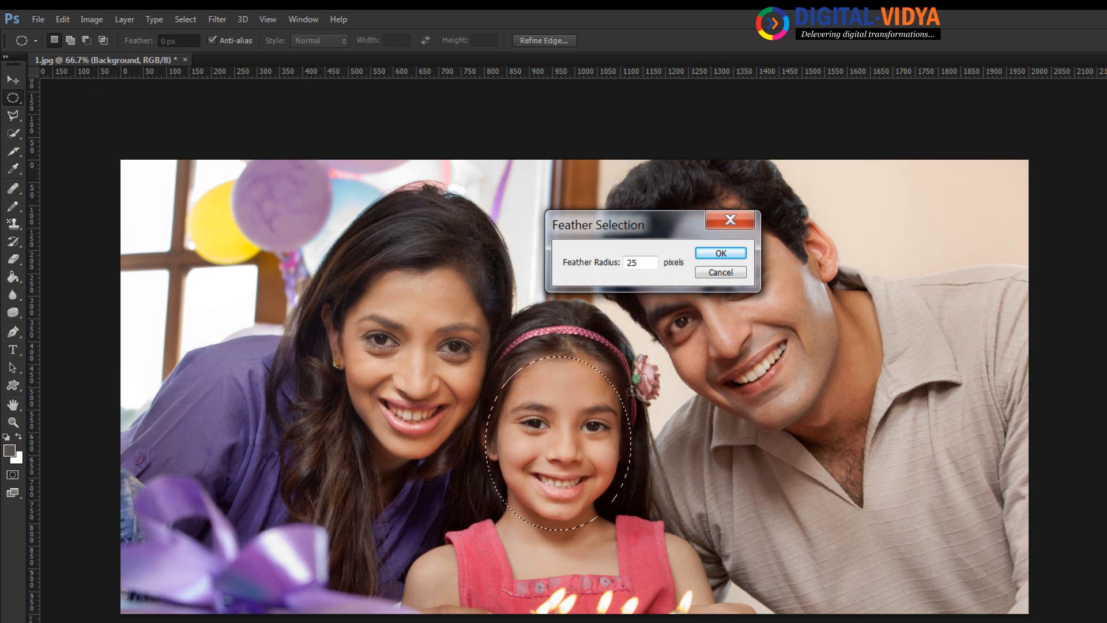
key(BackSpace)
key(BackSpace)
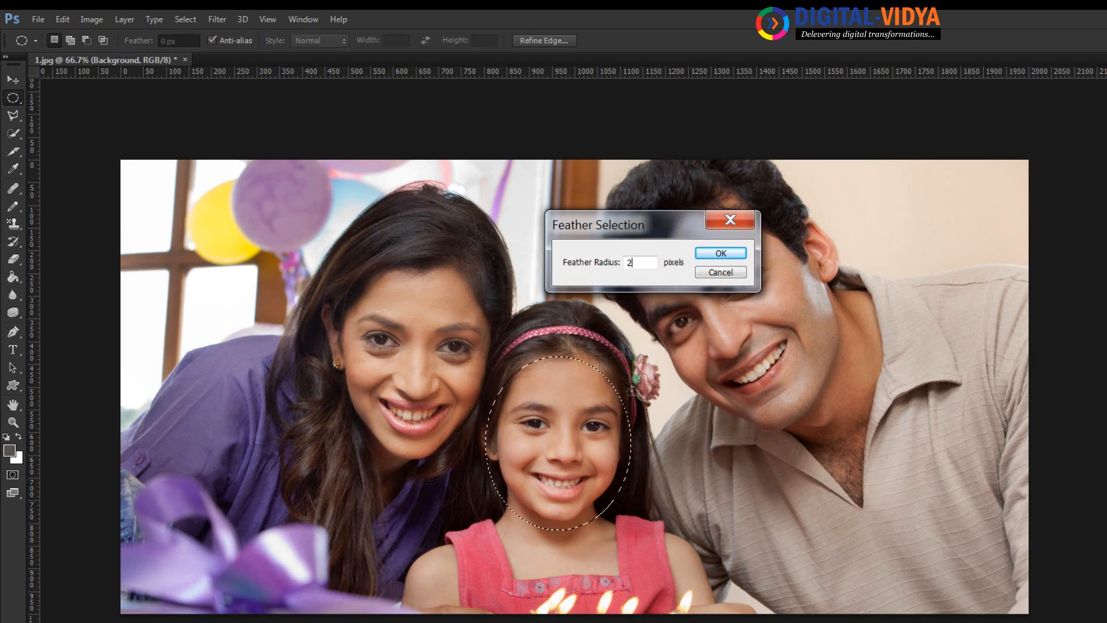
key(Return)
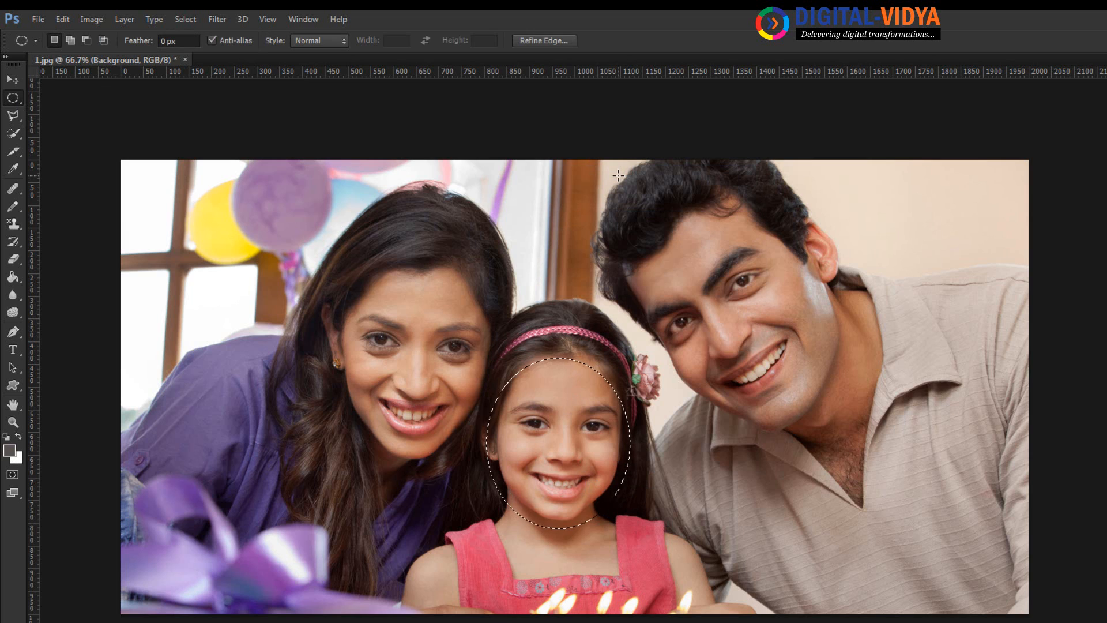
- Copy the feathered face selection to a new layer and hide the Background layer
right_click(541, 434)
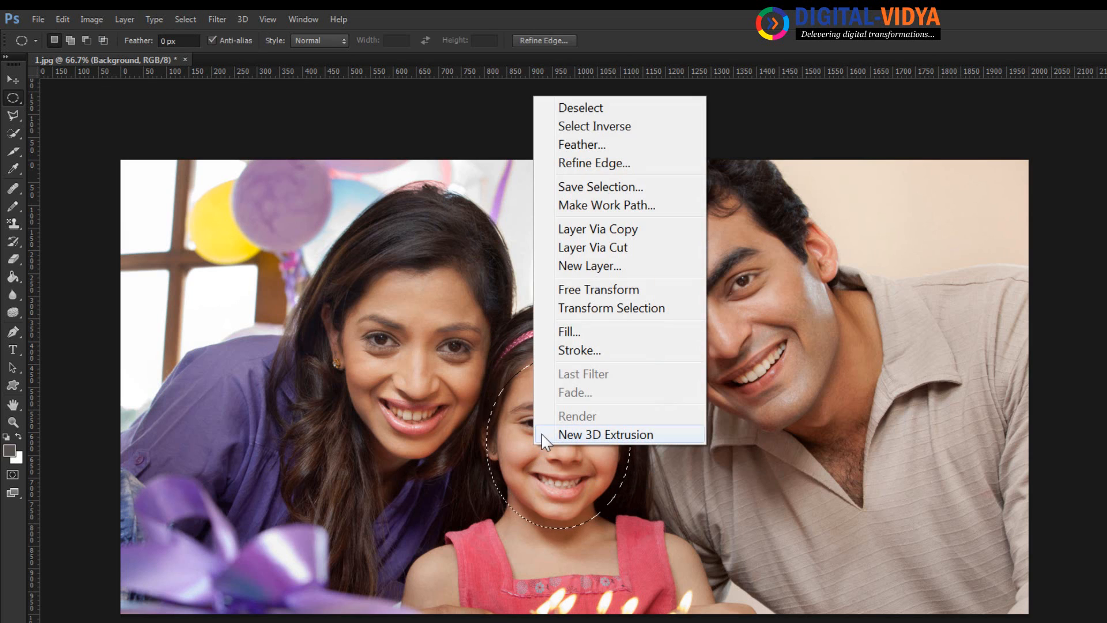
click(597, 230)
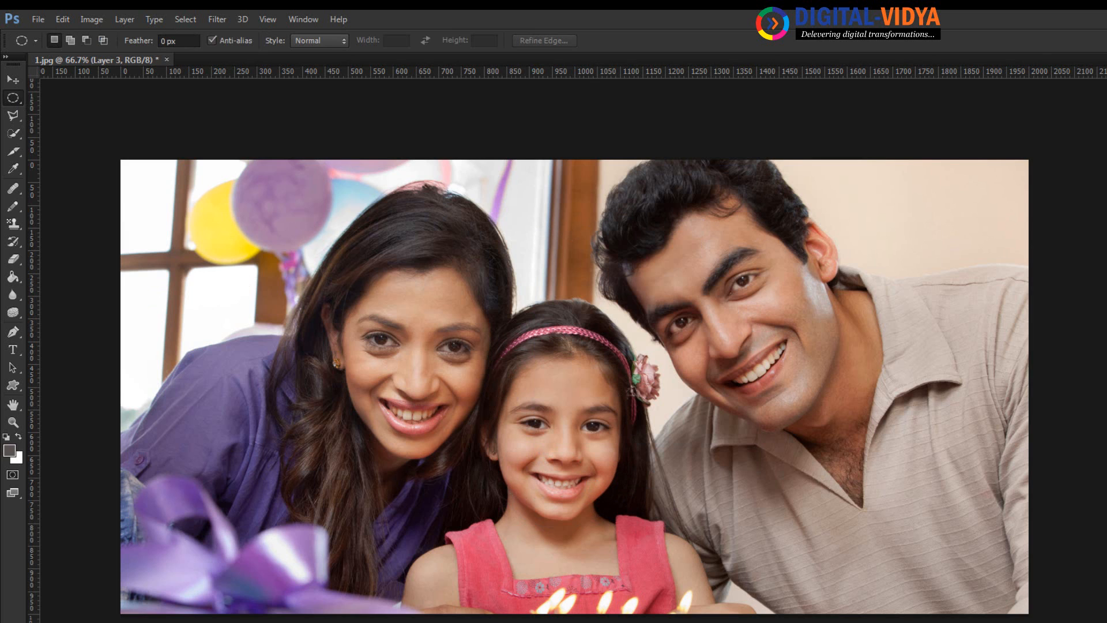
click(1103, 386)
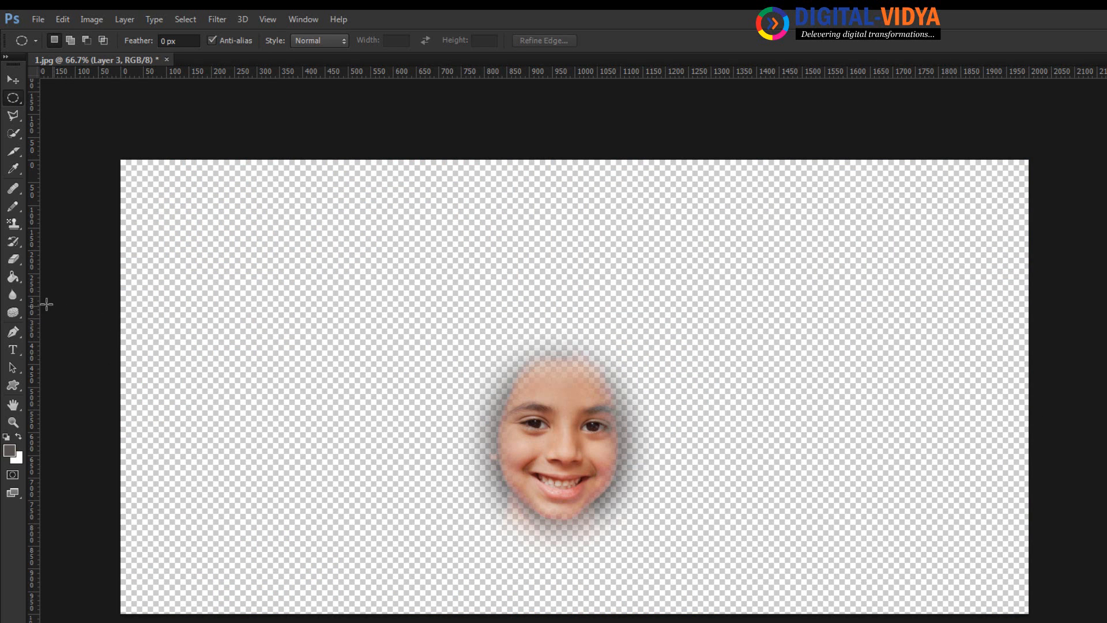
- Drain the colour from the copied face with the Sponge Tool in Desaturate mode, using a 175 px brush and 50% flow
drag(13, 313, 80, 337)
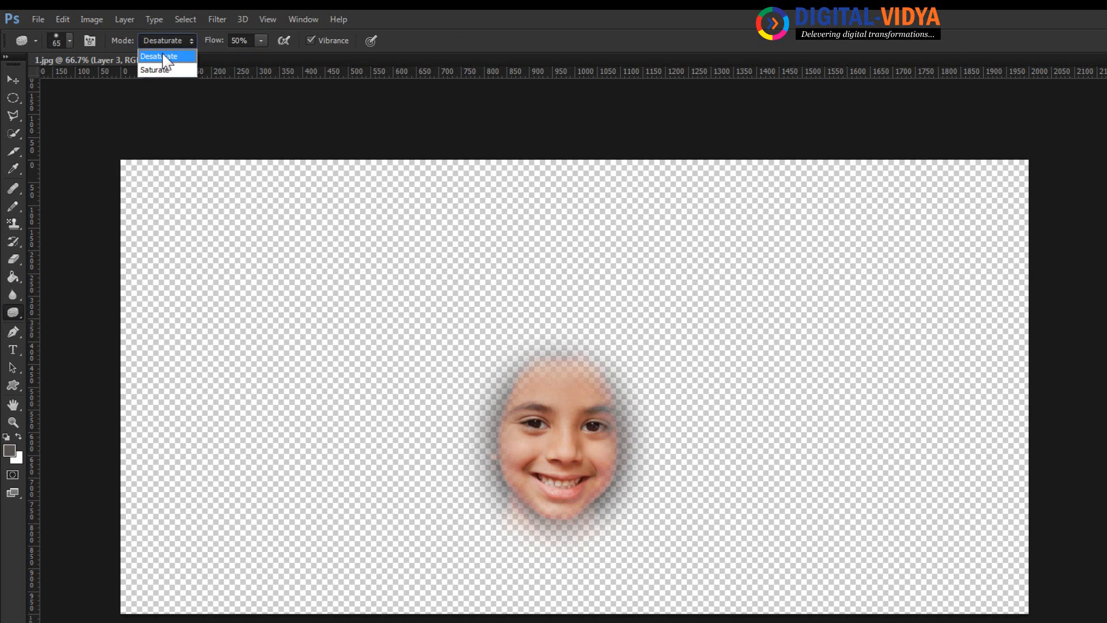
click(69, 40)
drag(148, 67, 58, 66)
text(1)
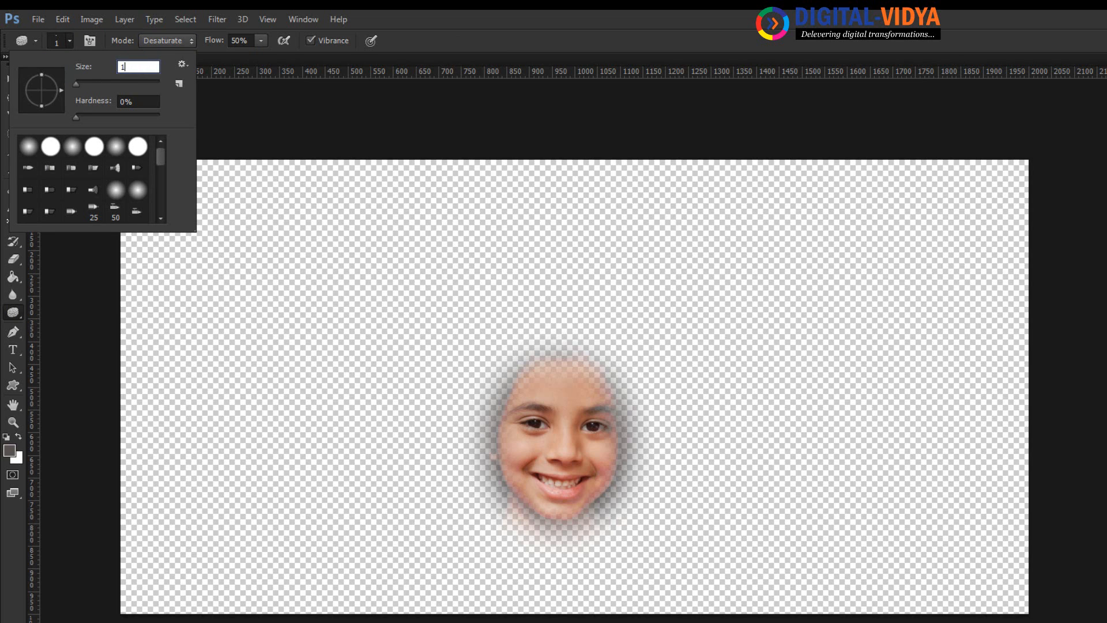
text(75)
key(Return)
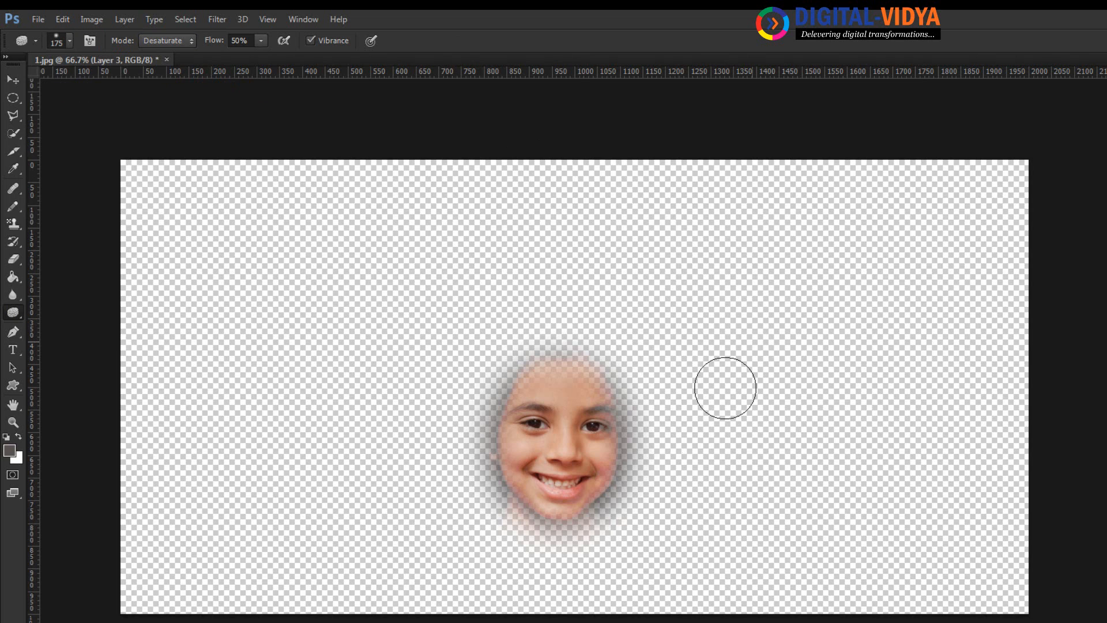
mouse_move(565, 432)
mouse_down()
mouse_move(541, 404)
mouse_move(574, 385)
mouse_move(599, 411)
mouse_move(596, 455)
mouse_move(572, 492)
mouse_move(536, 481)
mouse_move(526, 431)
mouse_move(557, 385)
mouse_move(602, 416)
mouse_move(596, 470)
mouse_move(592, 433)
mouse_move(561, 387)
mouse_move(482, 419)
mouse_move(514, 433)
mouse_move(508, 454)
mouse_move(540, 507)
mouse_move(519, 493)
mouse_move(517, 418)
mouse_move(574, 374)
mouse_move(611, 455)
mouse_move(604, 476)
mouse_move(596, 409)
mouse_move(496, 404)
mouse_move(574, 440)
mouse_move(554, 520)
mouse_move(613, 469)
mouse_move(596, 497)
mouse_move(500, 432)
mouse_move(558, 431)
mouse_move(606, 373)
mouse_move(598, 491)
mouse_move(497, 463)
mouse_move(574, 368)
mouse_move(611, 507)
mouse_move(504, 471)
mouse_move(527, 381)
mouse_move(557, 378)
mouse_move(525, 399)
mouse_move(511, 478)
mouse_move(595, 496)
mouse_move(616, 422)
mouse_move(571, 371)
mouse_move(516, 371)
mouse_move(492, 452)
mouse_move(530, 519)
mouse_move(618, 459)
mouse_move(607, 403)
mouse_up()
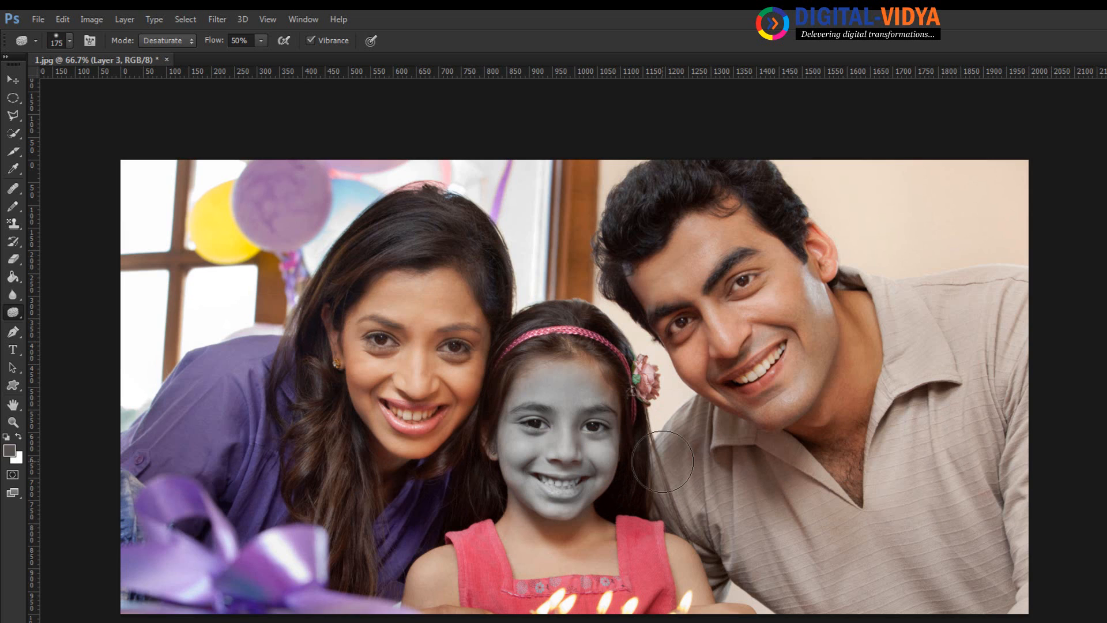
- Close 1.jpg without saving and open 23.jpg from the Magic folder on the Personal (E:) drive
key(ctrl+w)
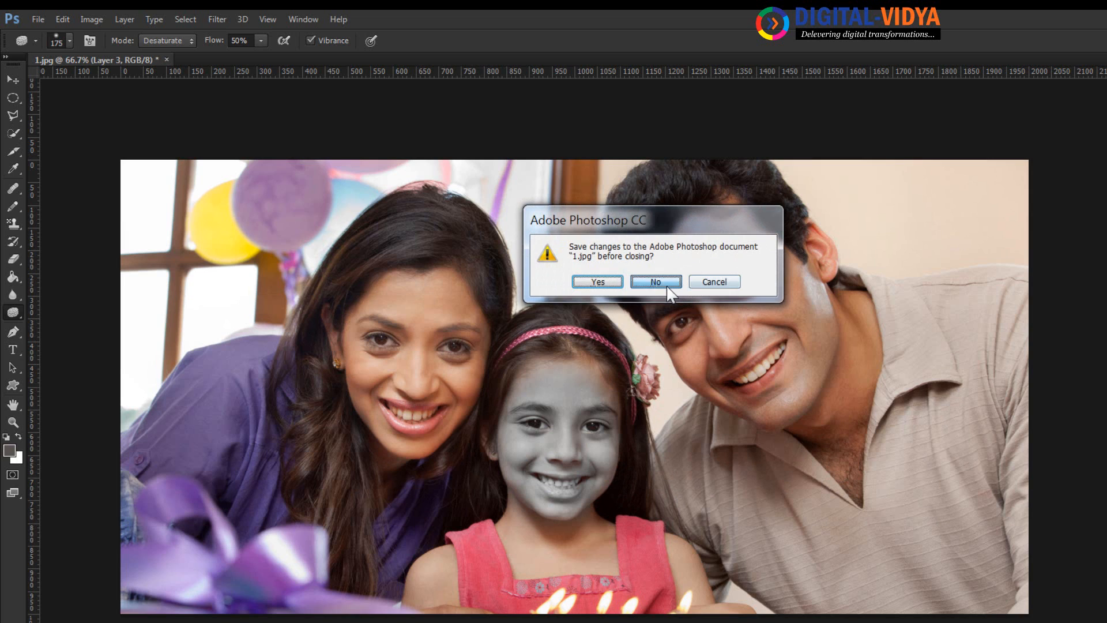
click(666, 284)
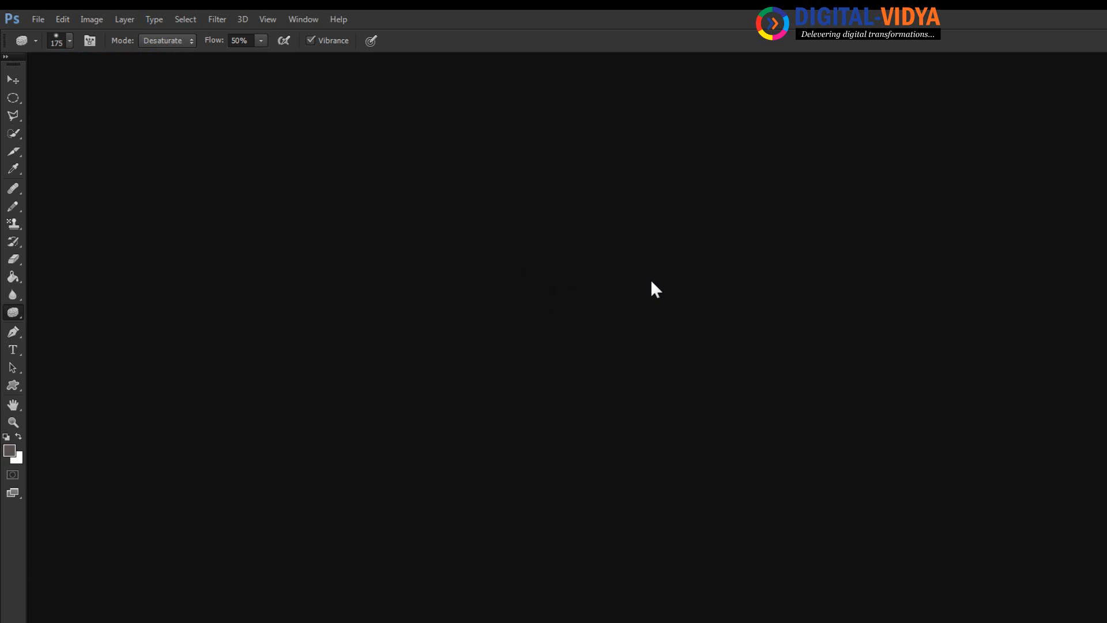
key(ctrl+o)
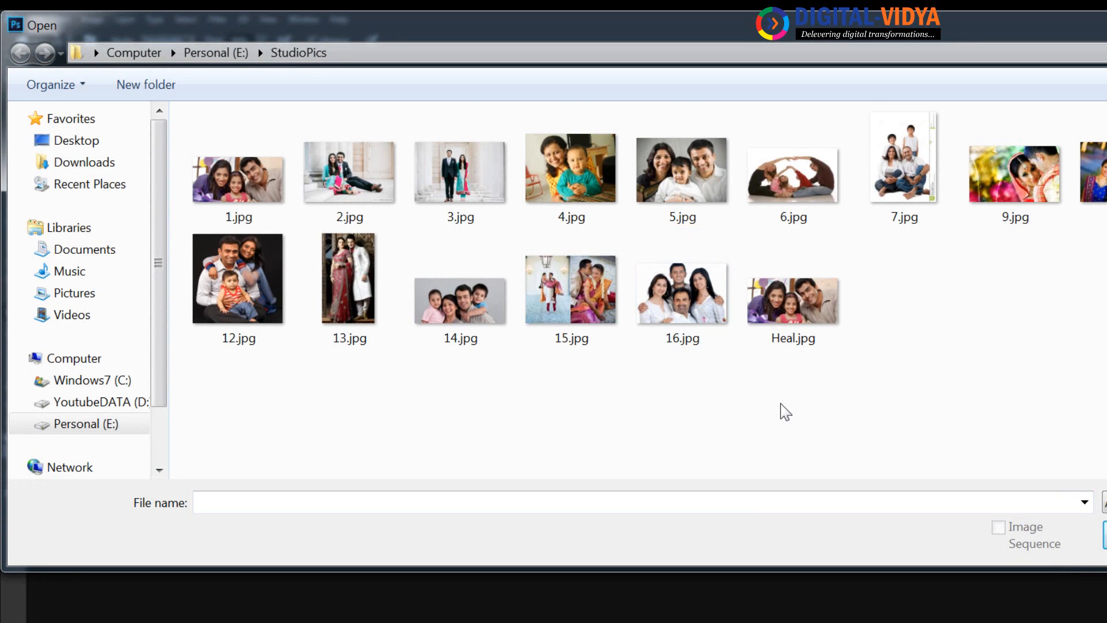
key(alt+Up)
double_click(776, 283)
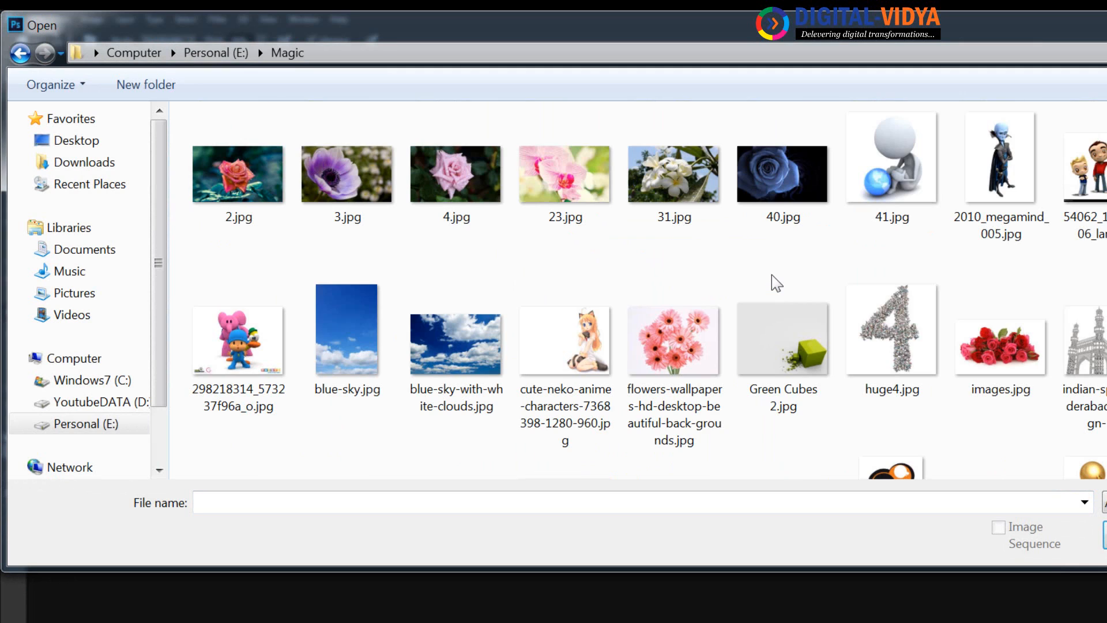
scroll(1094, 321, down, 3)
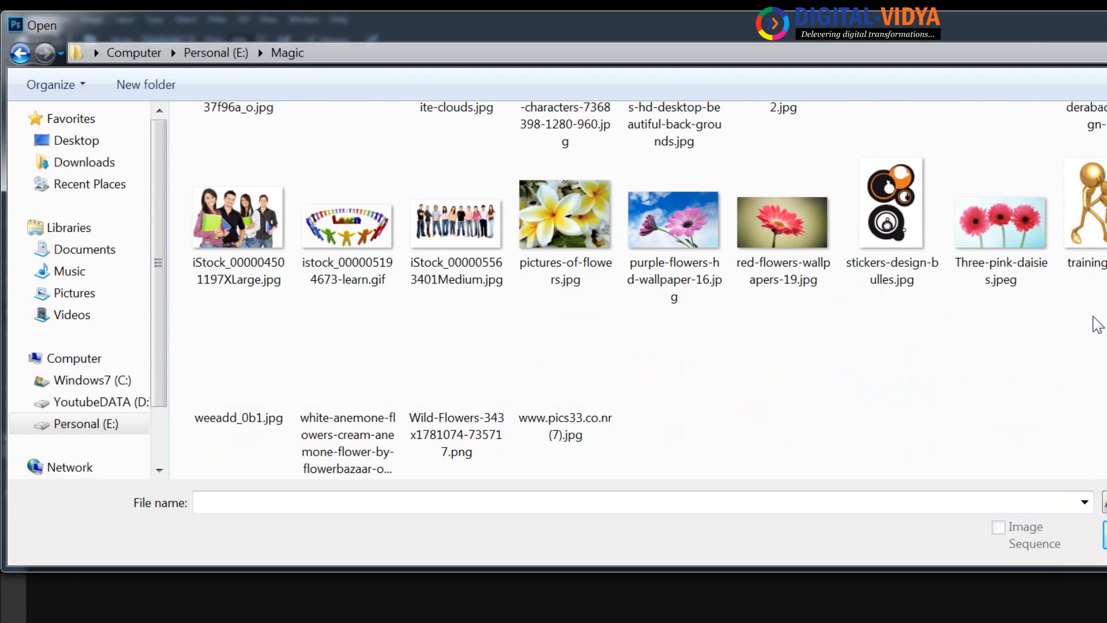
scroll(663, 283, up, 3)
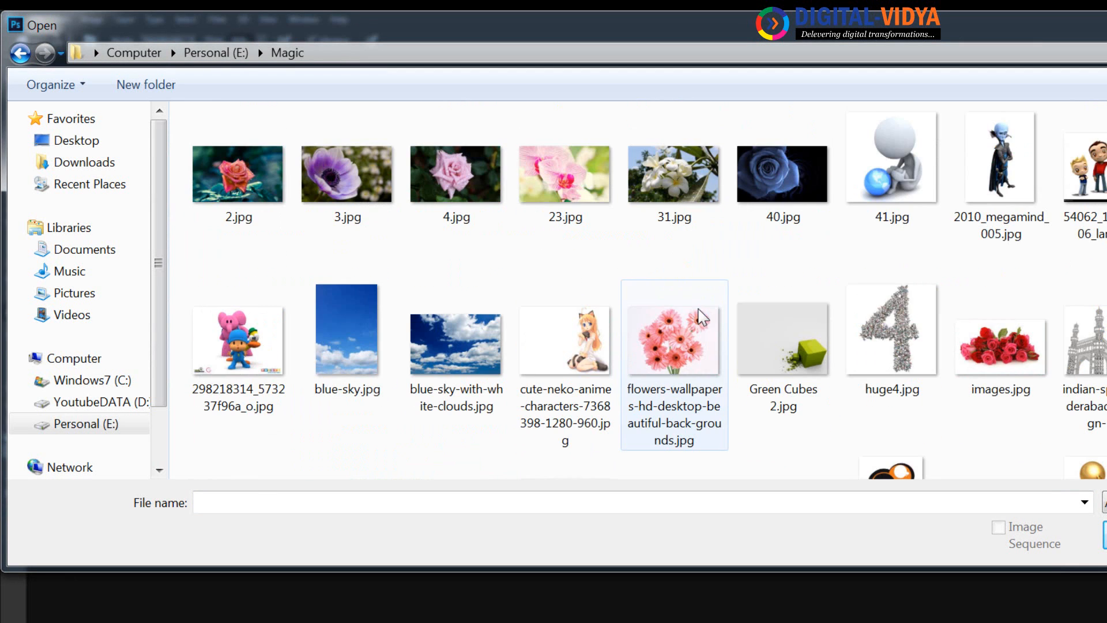
double_click(552, 167)
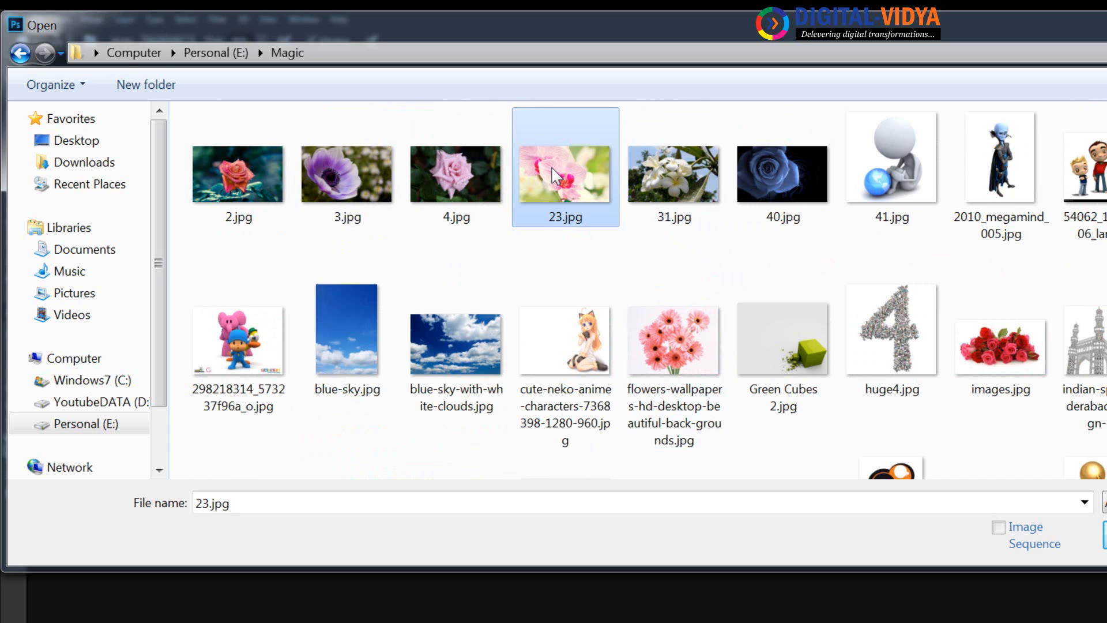
- Select the front orchid flower's petals and centre with the Quick Selection Tool
key(ctrl+plus)
key(ctrl+plus)
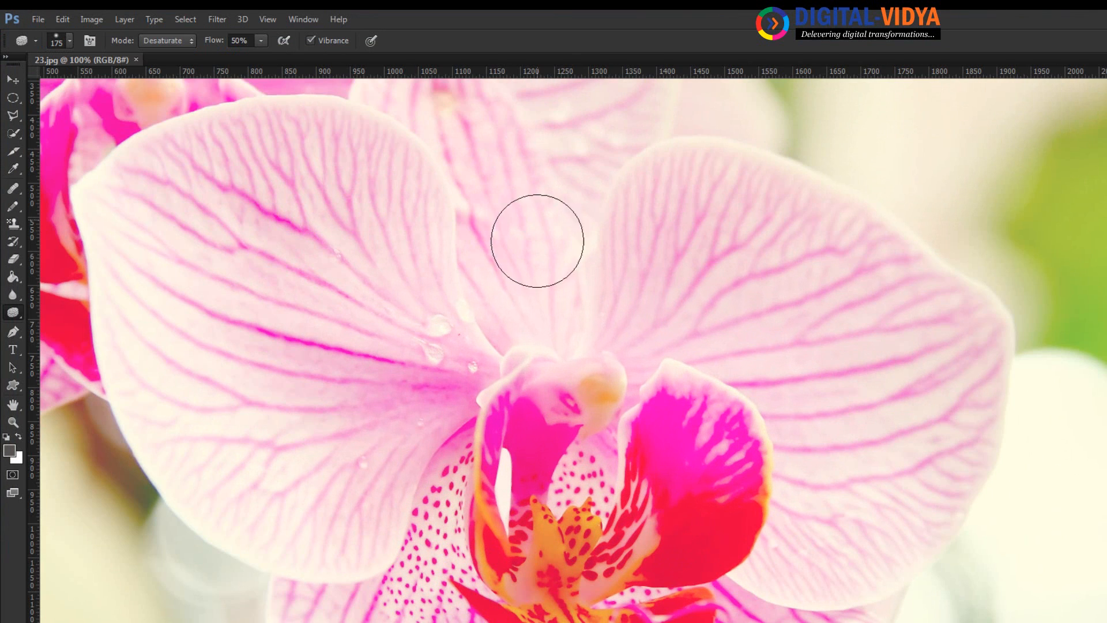
drag(518, 393, 511, 366)
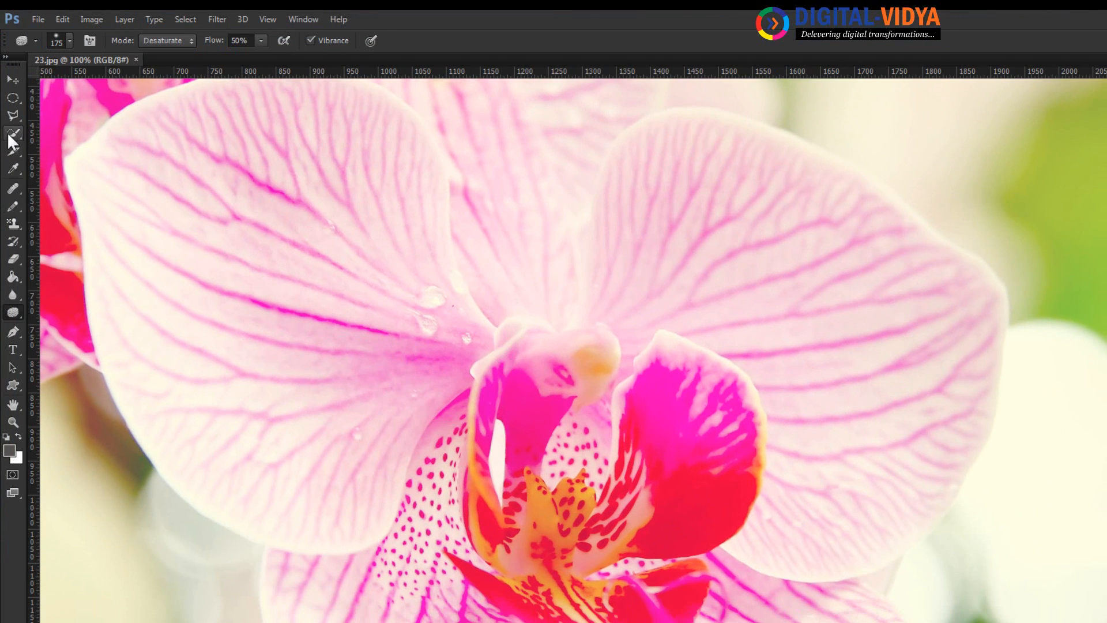
click(13, 133)
mouse_move(164, 163)
mouse_down()
mouse_move(257, 328)
mouse_move(344, 439)
mouse_move(530, 466)
mouse_move(674, 334)
mouse_move(785, 267)
mouse_move(851, 370)
mouse_move(826, 548)
mouse_move(338, 621)
mouse_up()
drag(412, 232, 353, 163)
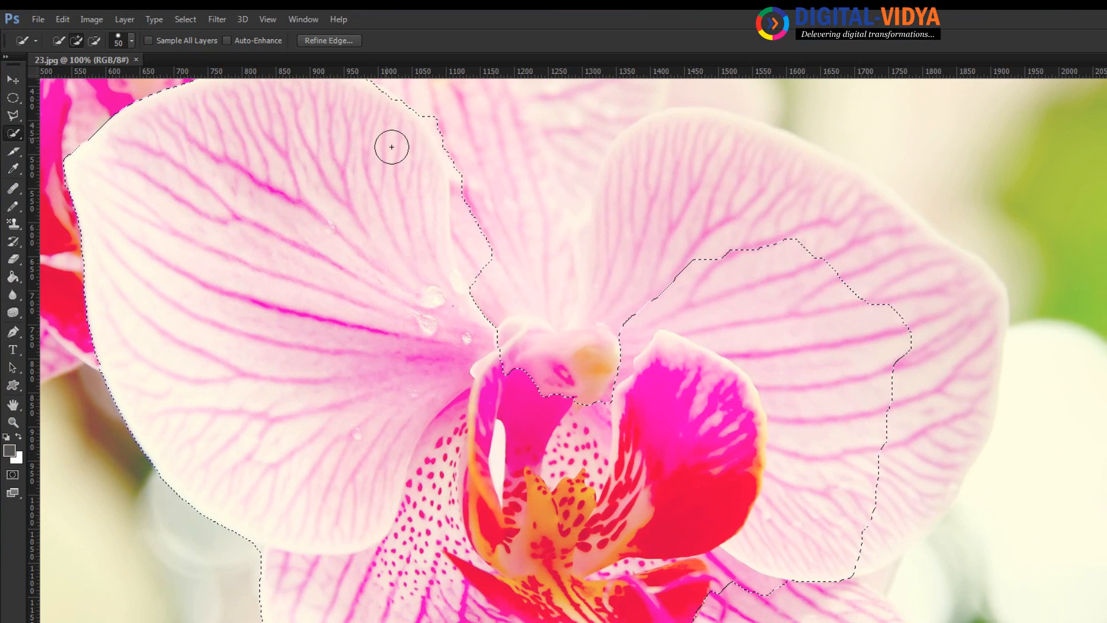
mouse_move(388, 146)
mouse_down()
mouse_move(688, 271)
mouse_move(666, 257)
mouse_move(710, 207)
mouse_move(708, 166)
mouse_move(656, 163)
mouse_move(701, 159)
mouse_move(795, 195)
mouse_move(934, 311)
mouse_move(949, 365)
mouse_move(904, 514)
mouse_up()
mouse_move(568, 213)
mouse_down()
mouse_move(595, 421)
mouse_move(634, 267)
mouse_move(593, 237)
mouse_up()
- Feather the orchid selection
right_click(593, 234)
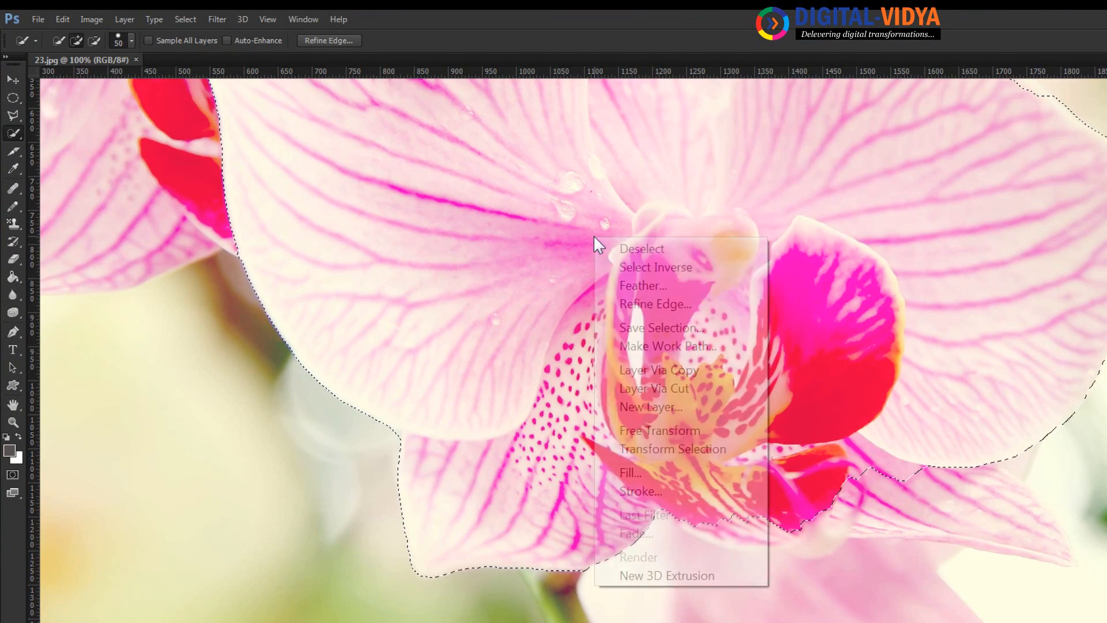
click(644, 285)
key(Return)
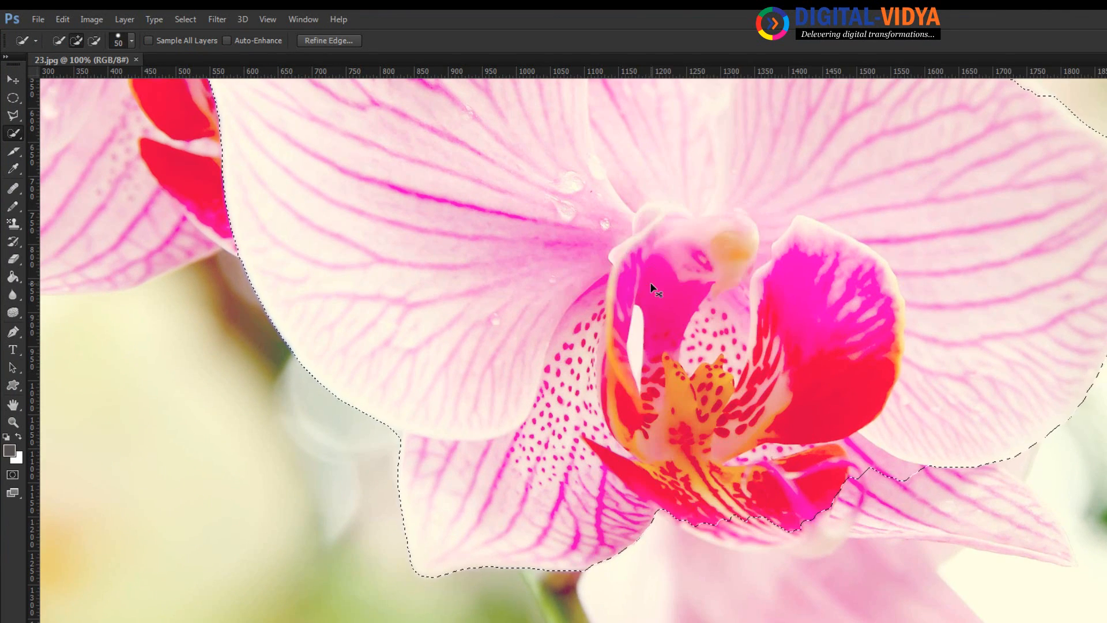
- Copy the feathered orchid selection onto a new layer and show that layer without the background
key(ctrl+j)
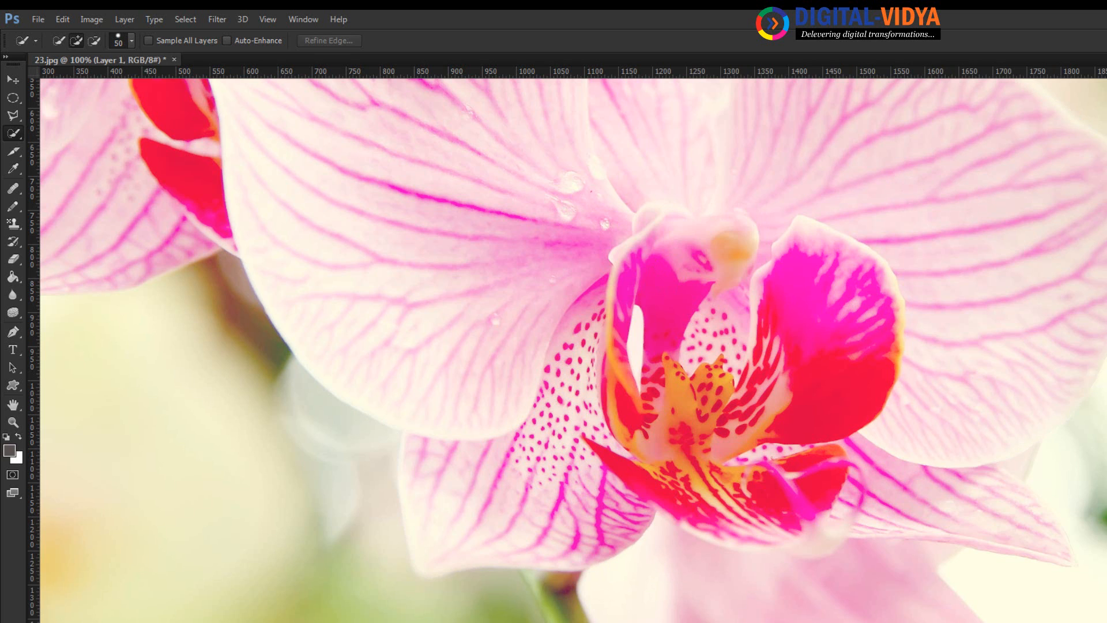
key(ctrl+minus)
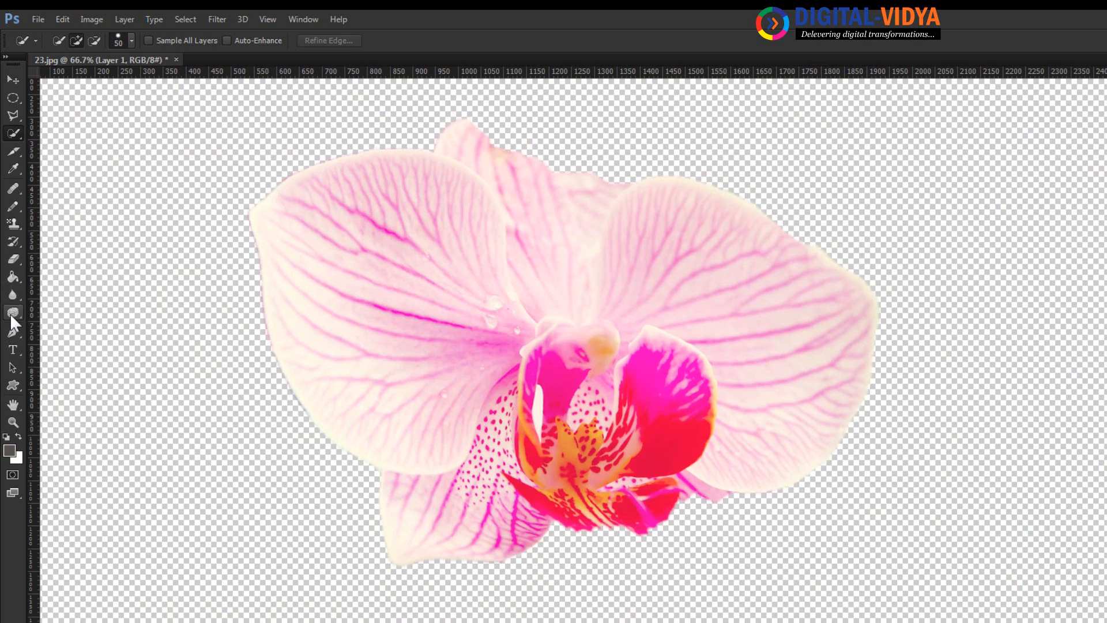
- Intensify the copied orchid's colours across all petals with the Sponge Tool in Saturate mode, using a 350 px brush and 50% flow
click(11, 311)
click(86, 336)
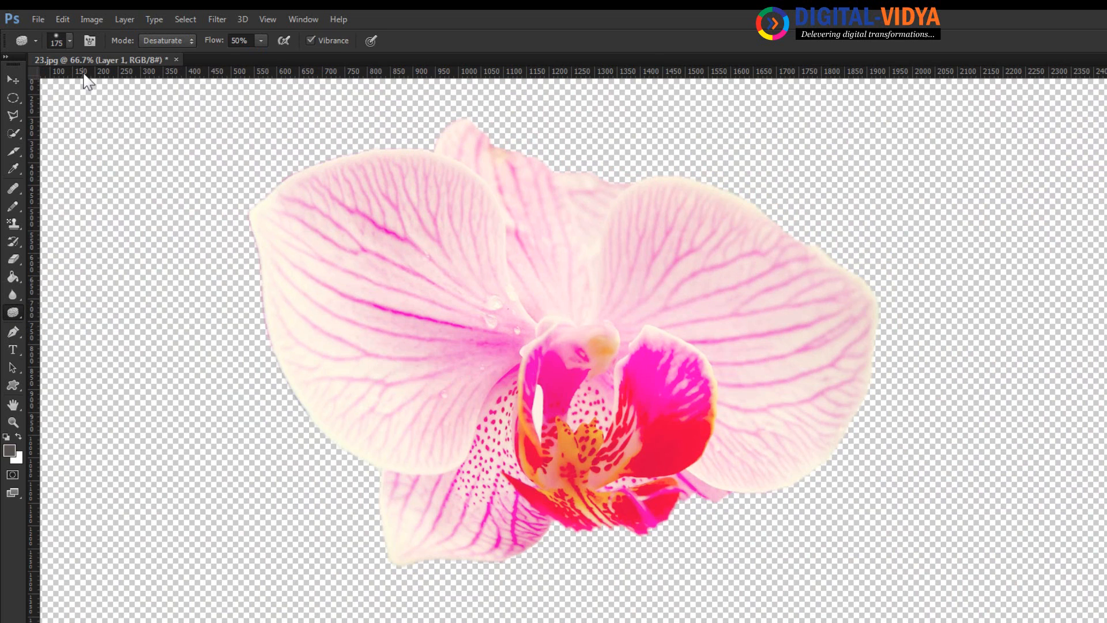
click(70, 40)
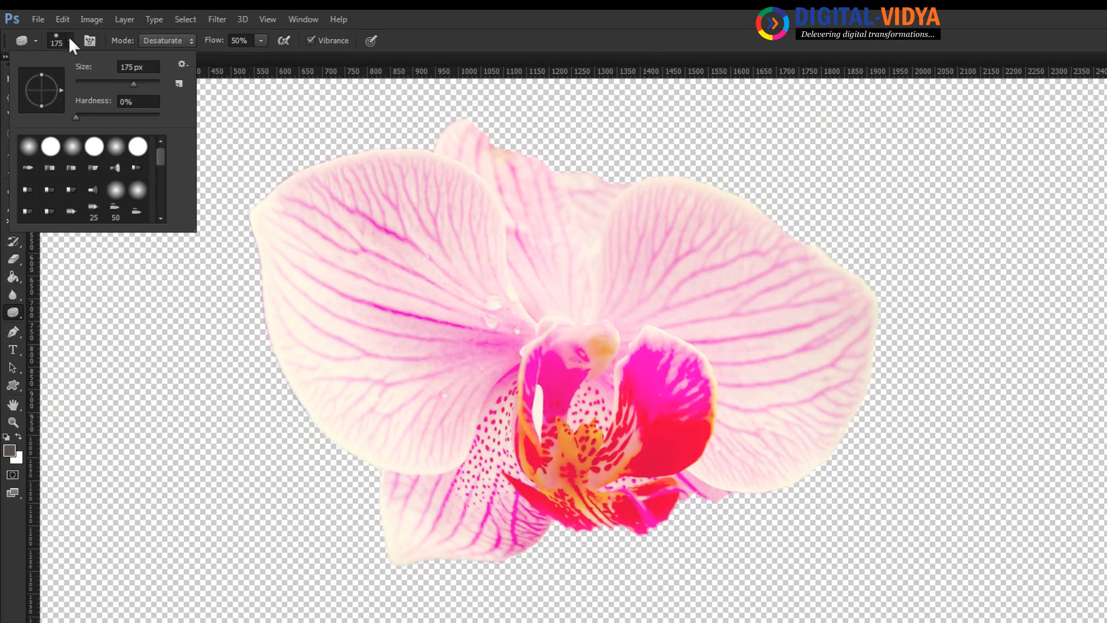
click(144, 67)
text(3)
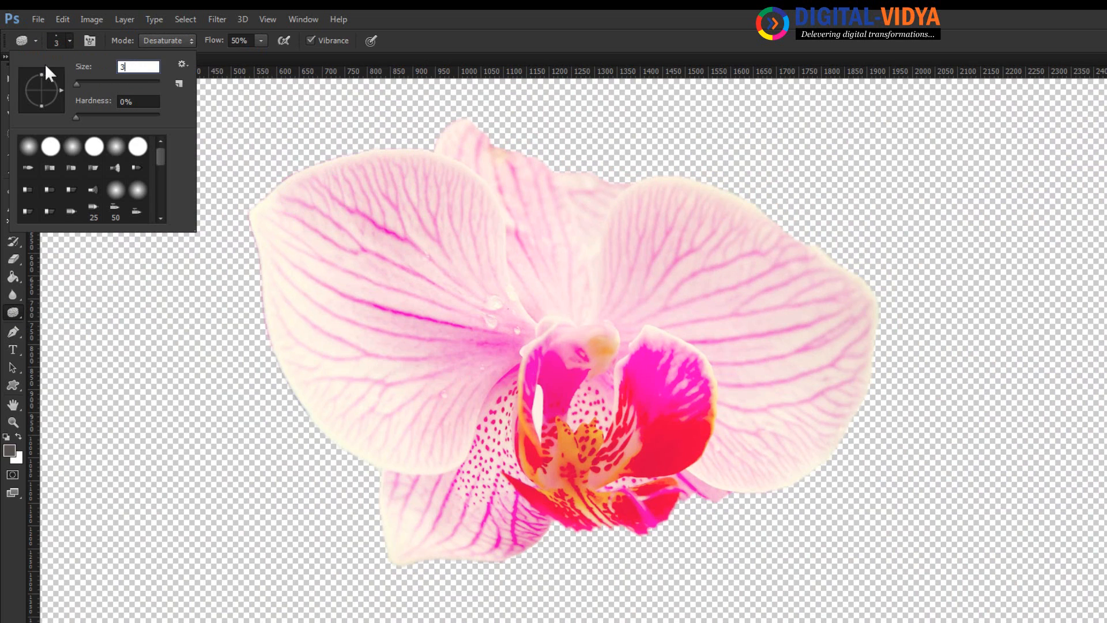
text(50)
key(Return)
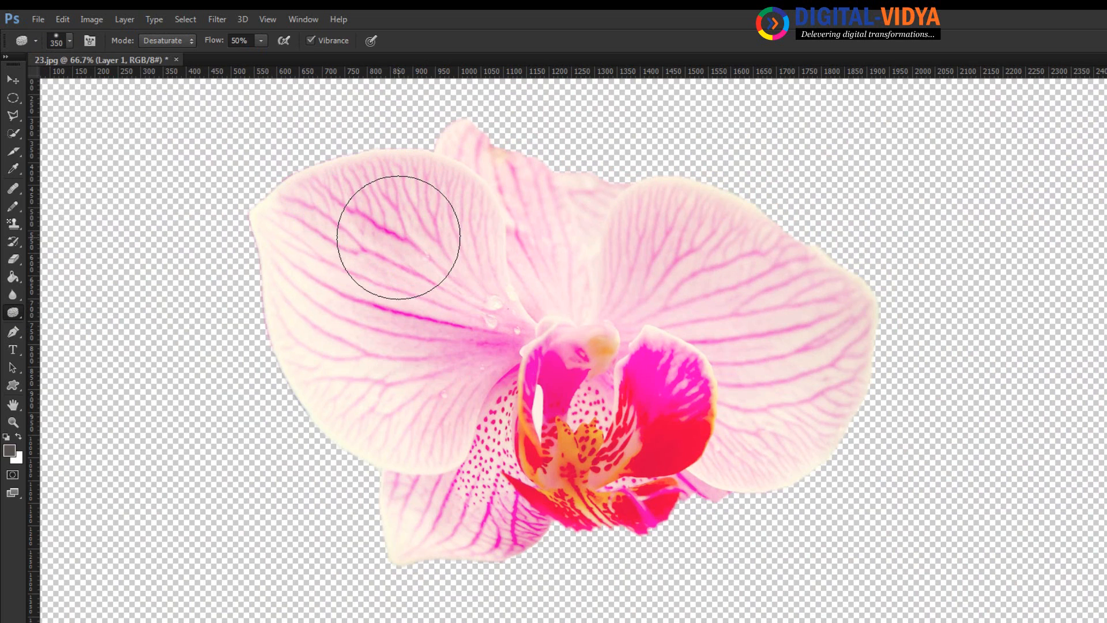
click(168, 40)
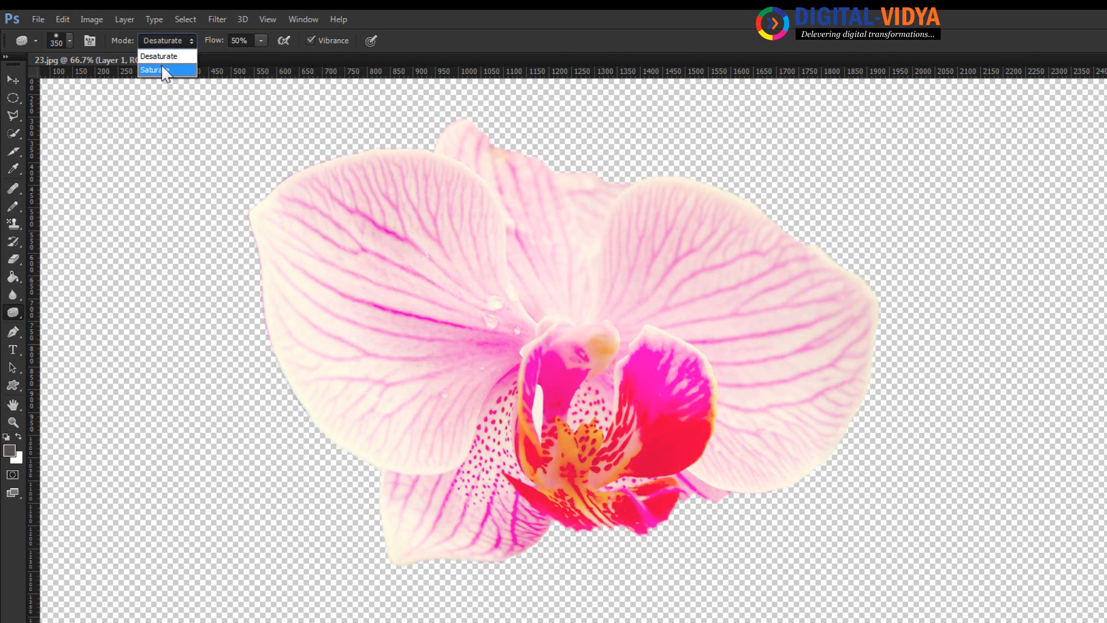
click(165, 70)
mouse_move(317, 167)
mouse_down()
mouse_move(278, 220)
mouse_move(347, 187)
mouse_move(396, 181)
mouse_move(314, 235)
mouse_move(362, 233)
mouse_move(312, 292)
mouse_move(333, 335)
mouse_move(457, 257)
mouse_move(357, 418)
mouse_move(486, 327)
mouse_move(701, 320)
mouse_move(619, 428)
mouse_move(511, 505)
mouse_move(338, 538)
mouse_move(492, 516)
mouse_move(824, 364)
mouse_move(777, 437)
mouse_move(665, 364)
mouse_move(722, 361)
mouse_move(652, 289)
mouse_move(679, 248)
mouse_move(632, 239)
mouse_move(774, 363)
mouse_move(767, 402)
mouse_move(773, 388)
mouse_move(801, 434)
mouse_move(839, 415)
mouse_move(785, 272)
mouse_move(670, 213)
mouse_move(300, 226)
mouse_move(375, 203)
mouse_up()
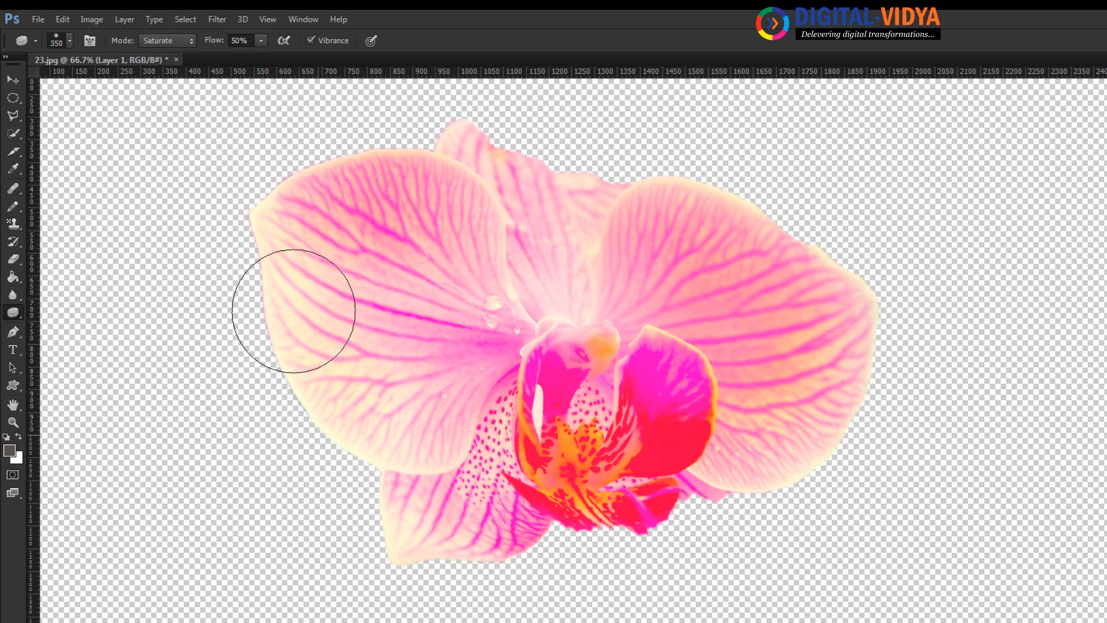
mouse_move(294, 311)
mouse_down()
mouse_move(417, 523)
mouse_move(639, 403)
mouse_move(562, 385)
mouse_move(643, 396)
mouse_move(539, 467)
mouse_move(384, 539)
mouse_move(391, 561)
mouse_move(518, 521)
mouse_move(568, 341)
mouse_move(674, 339)
mouse_move(758, 429)
mouse_move(727, 477)
mouse_move(570, 402)
mouse_move(536, 366)
mouse_move(507, 143)
mouse_move(679, 227)
mouse_move(308, 163)
mouse_move(401, 344)
mouse_move(469, 245)
mouse_move(342, 208)
mouse_move(679, 430)
mouse_move(537, 276)
mouse_move(545, 286)
mouse_move(608, 278)
mouse_move(678, 393)
mouse_move(814, 451)
mouse_move(408, 580)
mouse_move(330, 262)
mouse_move(345, 202)
mouse_up()
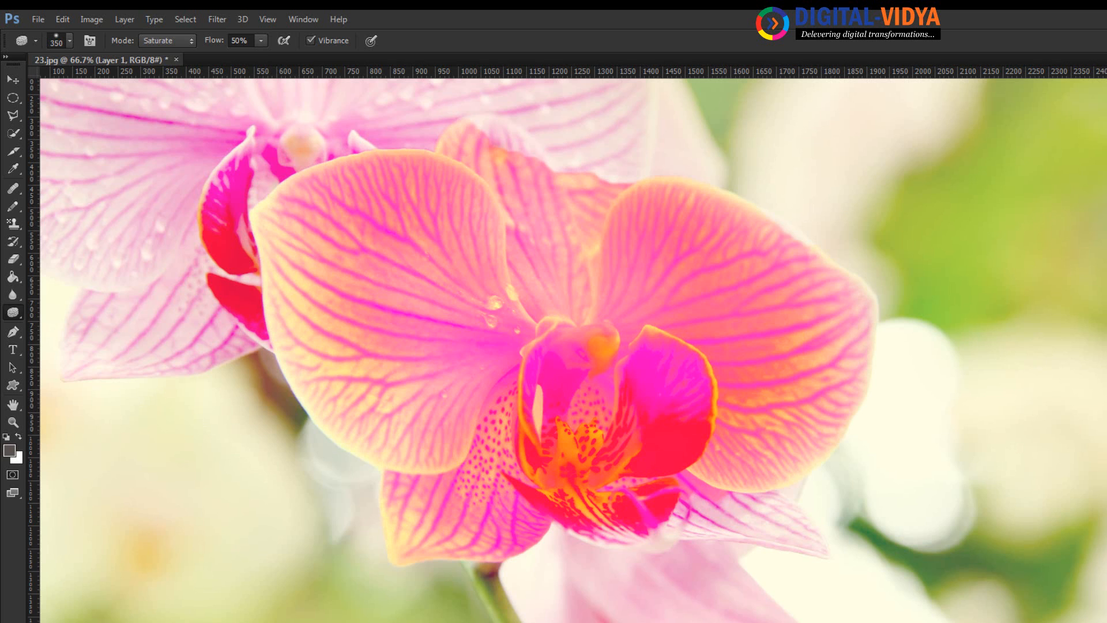
key(ctrl+minus)
key(ctrl+minus)
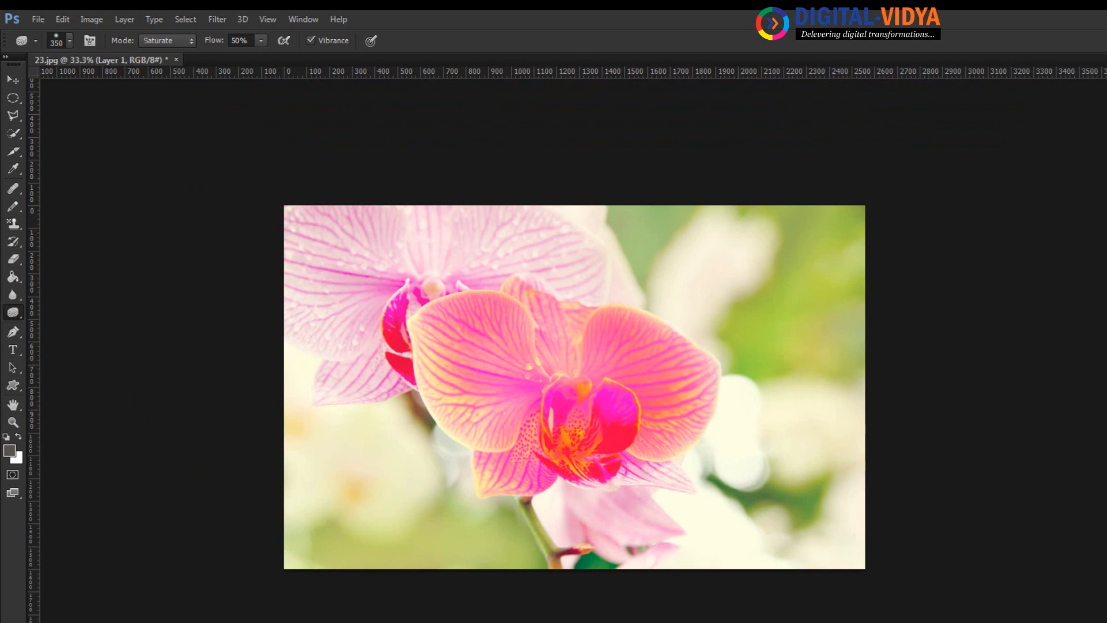
- Close 23.jpg without saving and switch to the Move Tool
key(ctrl+w)
click(668, 280)
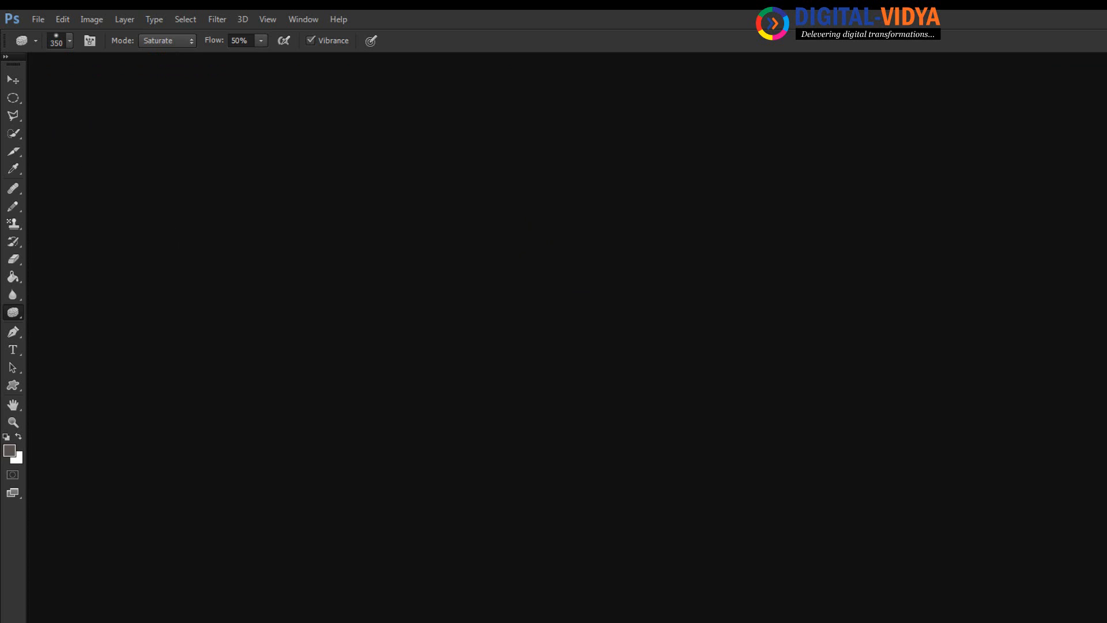
right_click(12, 314)
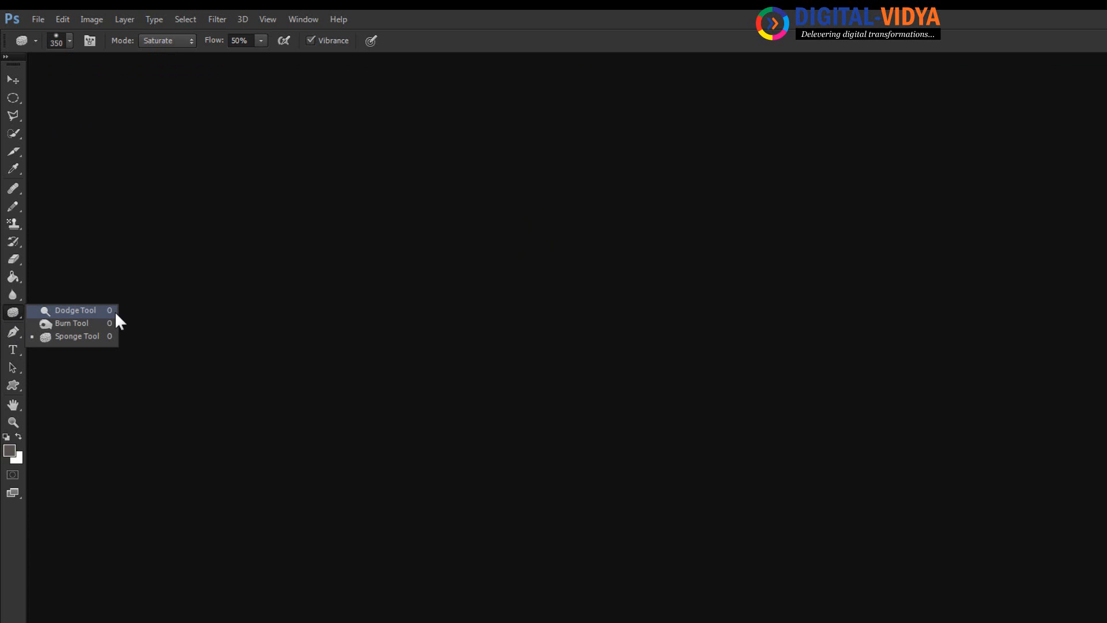
click(79, 334)
click(11, 84)
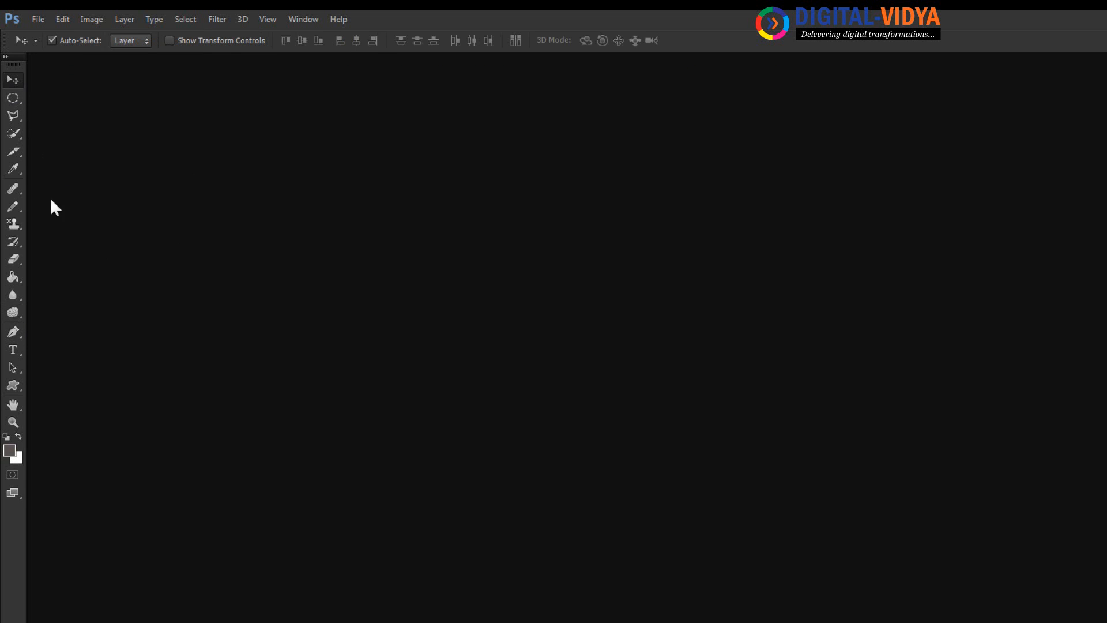